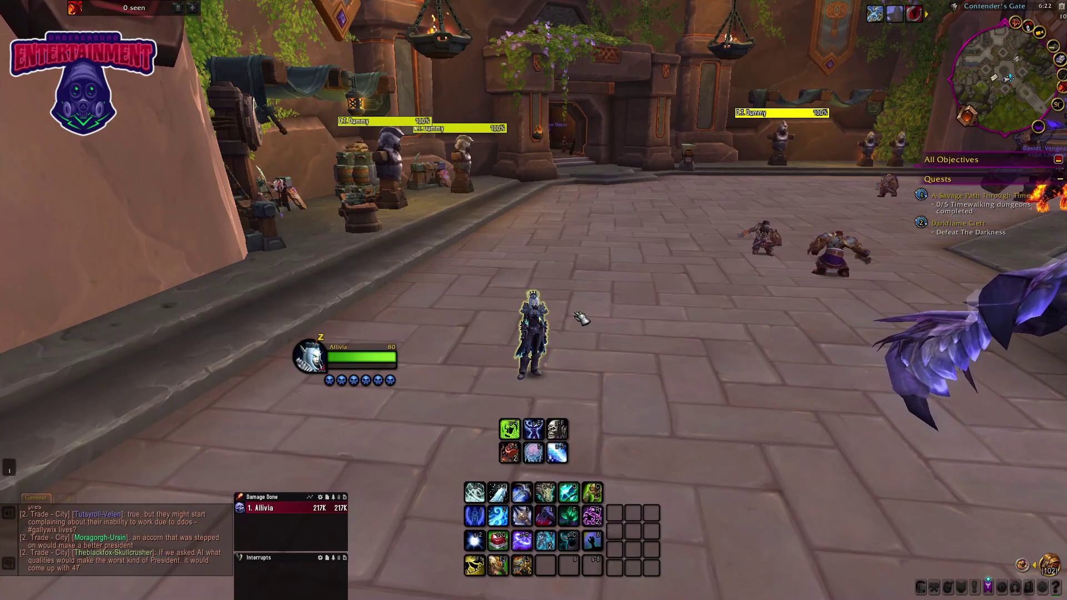
Open HUD Edit Mode, view the list of available layouts, and close it without switching
{"action": "key", "text": "Escape"}
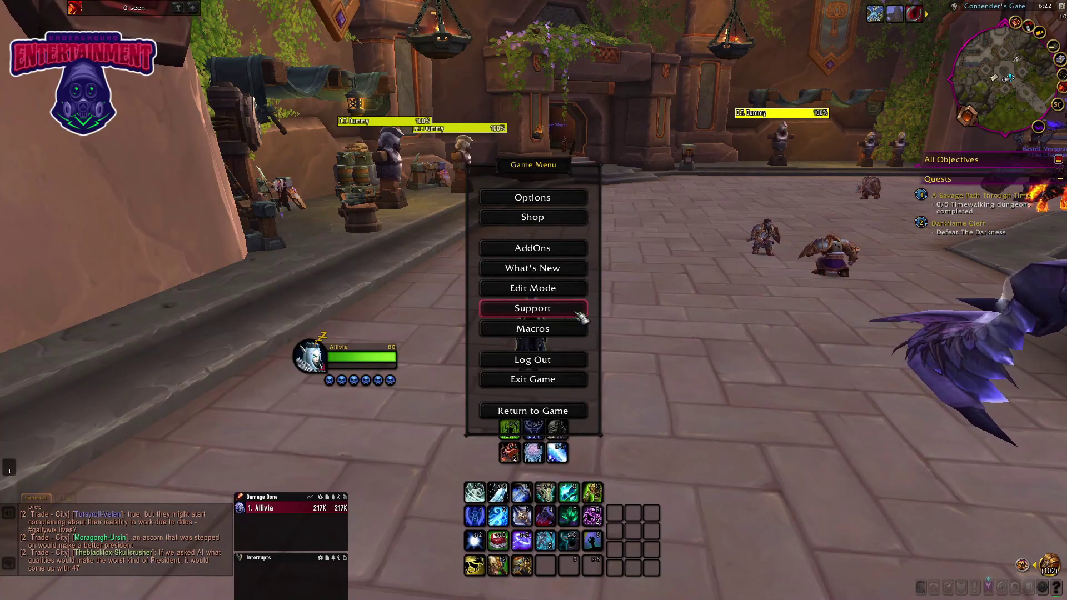
{"action": "left_click", "coordinate": [550, 292]}
{"action": "left_click", "coordinate": [520, 100]}
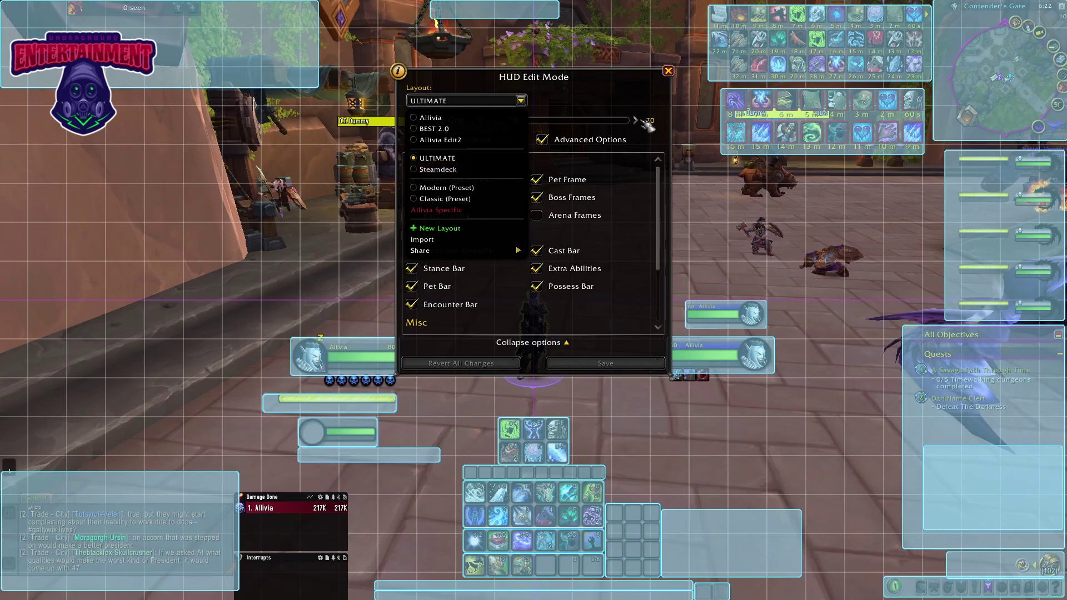
{"action": "left_click", "coordinate": [670, 71]}
{"action": "left_click_drag", "start_coordinate": [565, 282], "coordinate": [593, 273]}
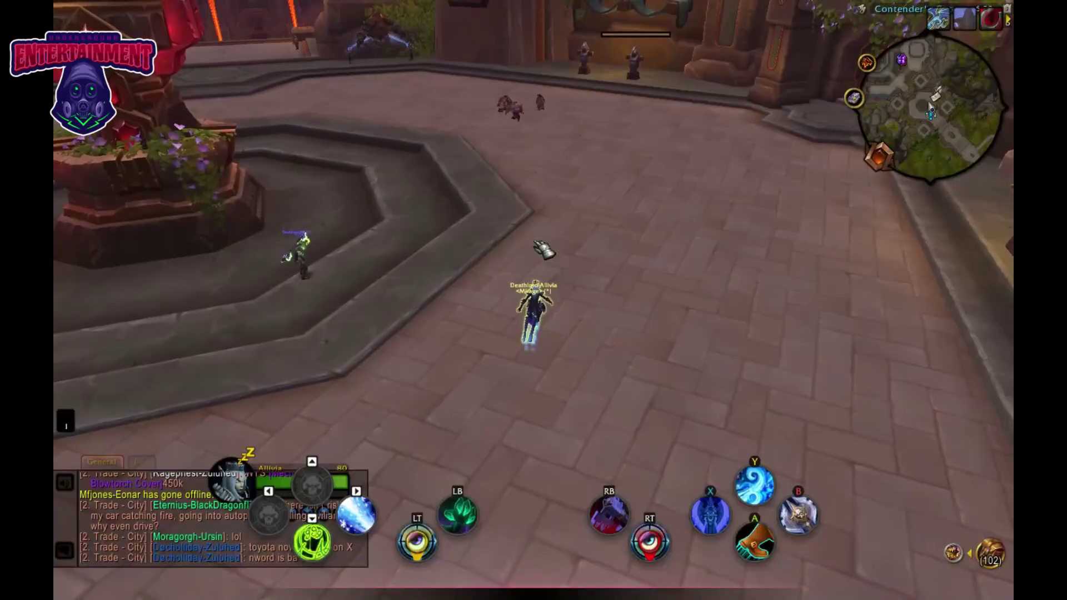
{"action": "key", "text": "w"}
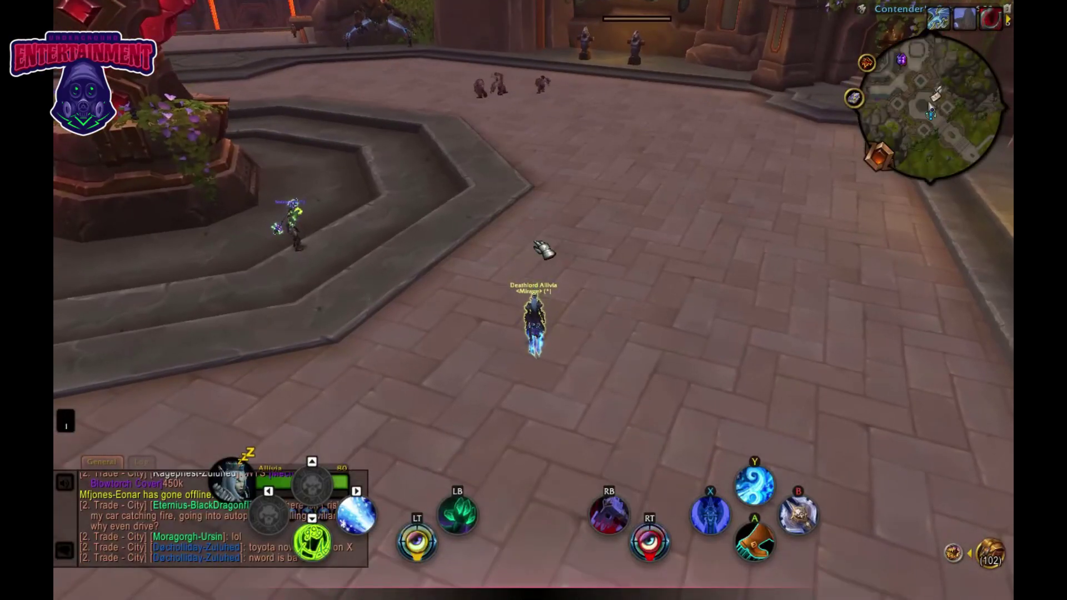
{"action": "key", "text": "w"}
{"action": "key", "text": "w"}
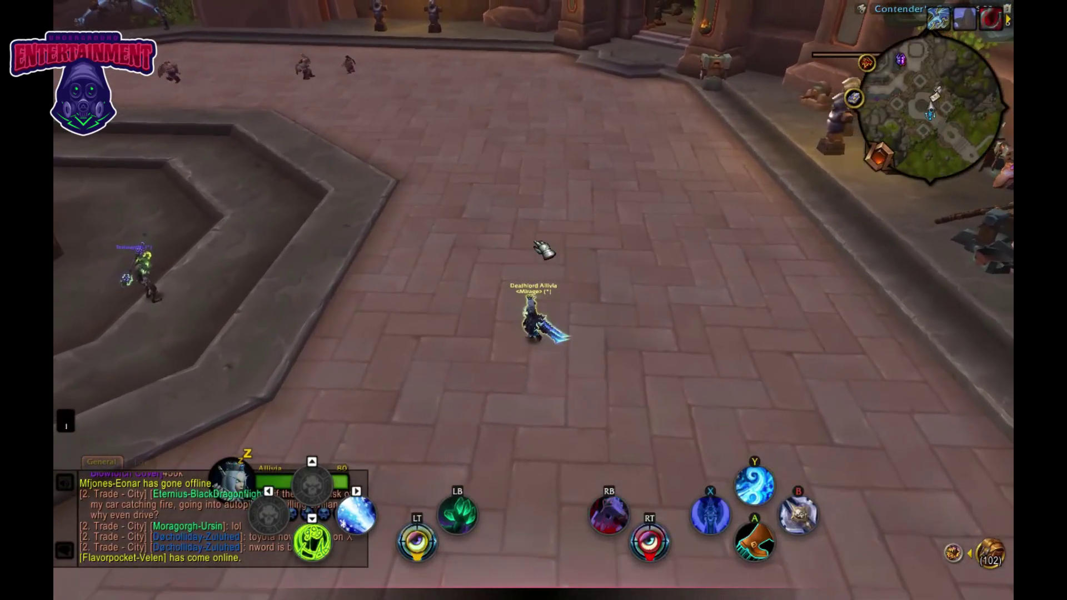
{"action": "key", "text": "w"}
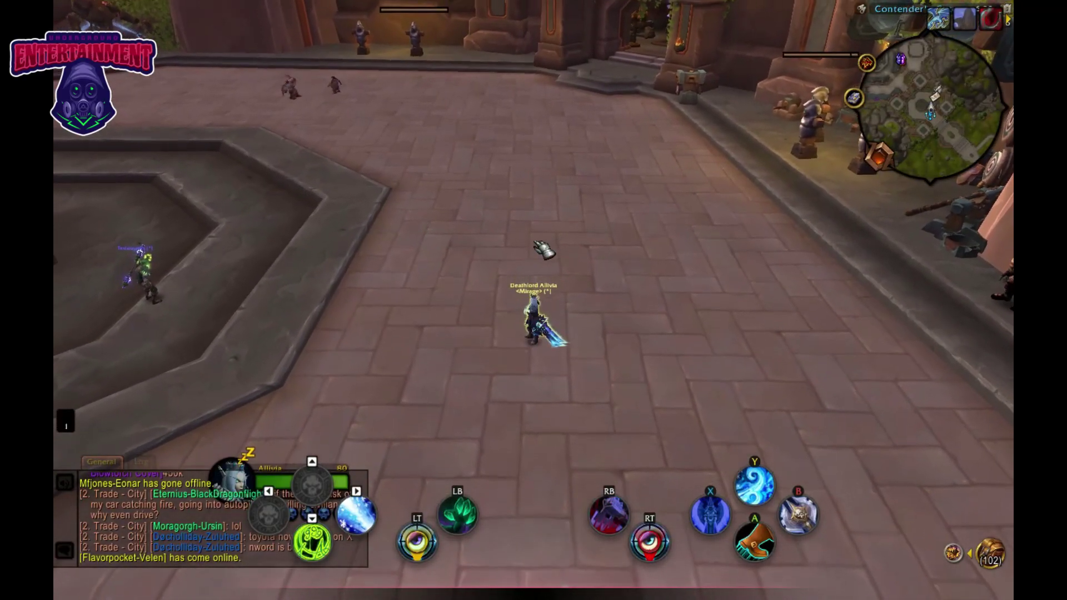
{"action": "key", "text": "w"}
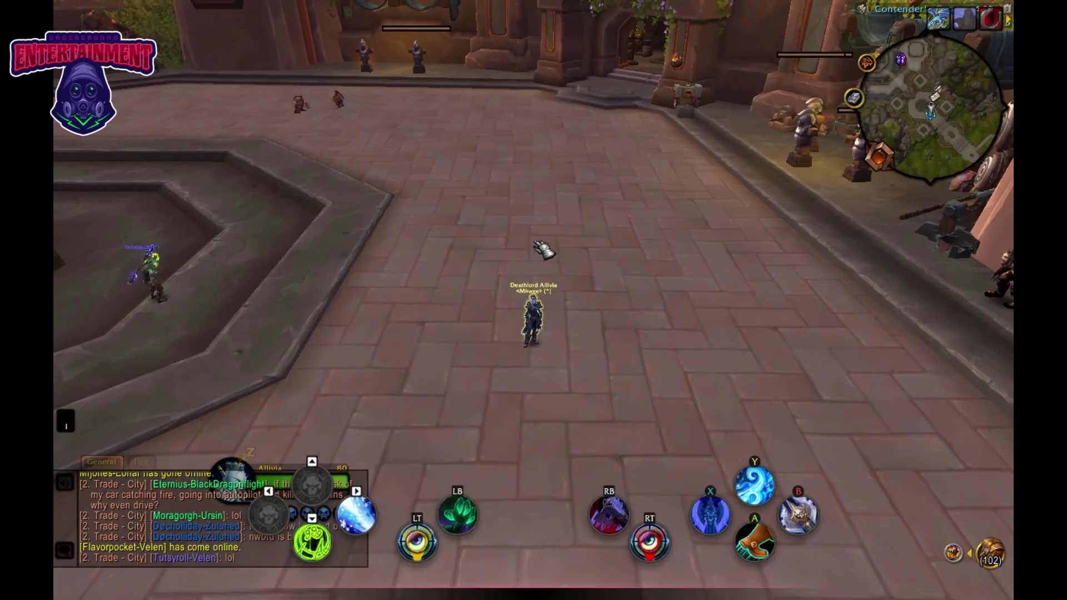
Apply the Steamdeck layout in HUD Edit Mode and exit the editor
{"action": "key", "text": "Escape"}
{"action": "key", "text": "Down"}
{"action": "key", "text": "Down"}
{"action": "key", "text": "Down"}
{"action": "key", "text": "Down"}
{"action": "key", "text": "Down"}
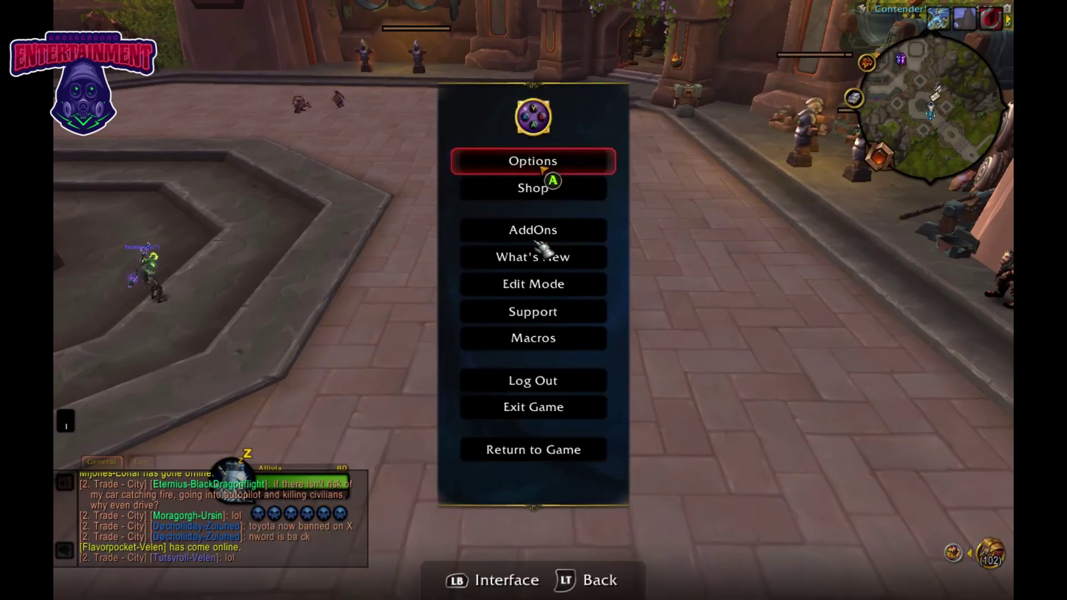
{"action": "key", "text": "Return"}
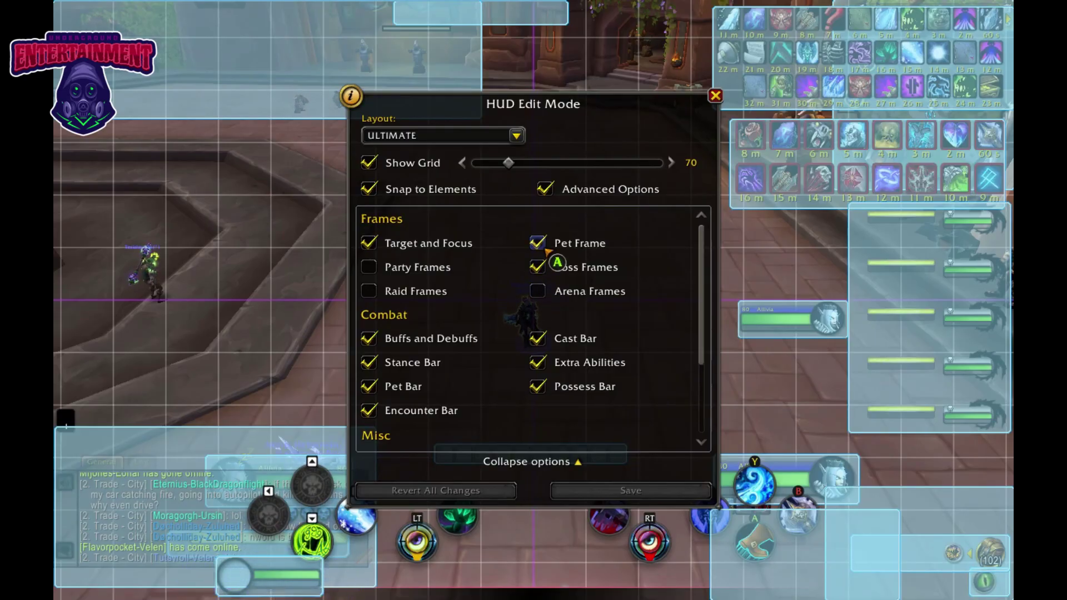
{"action": "left_click", "coordinate": [453, 142]}
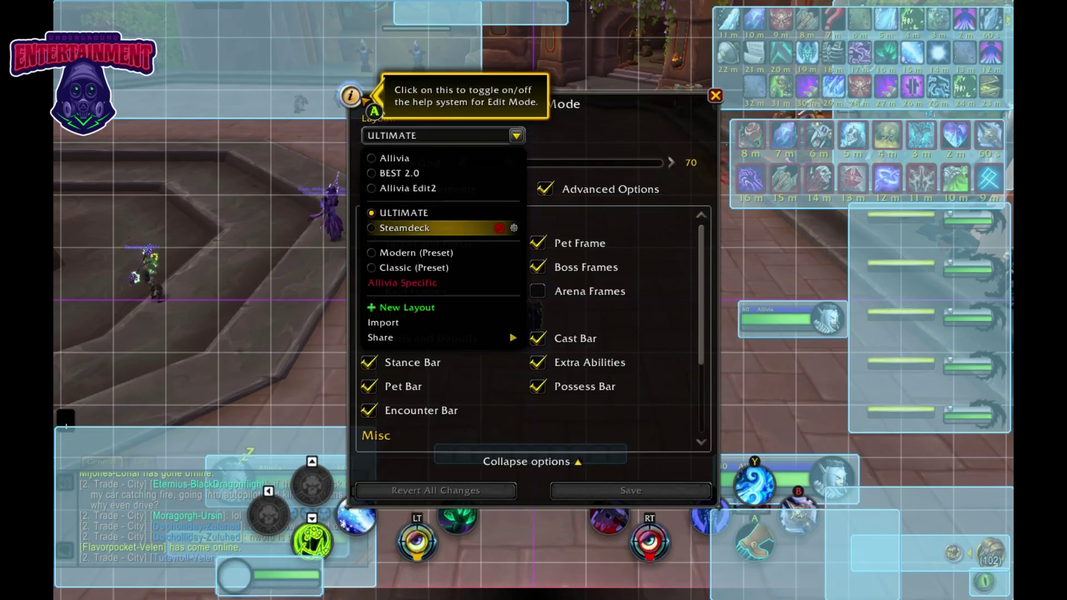
{"action": "left_click", "coordinate": [404, 228]}
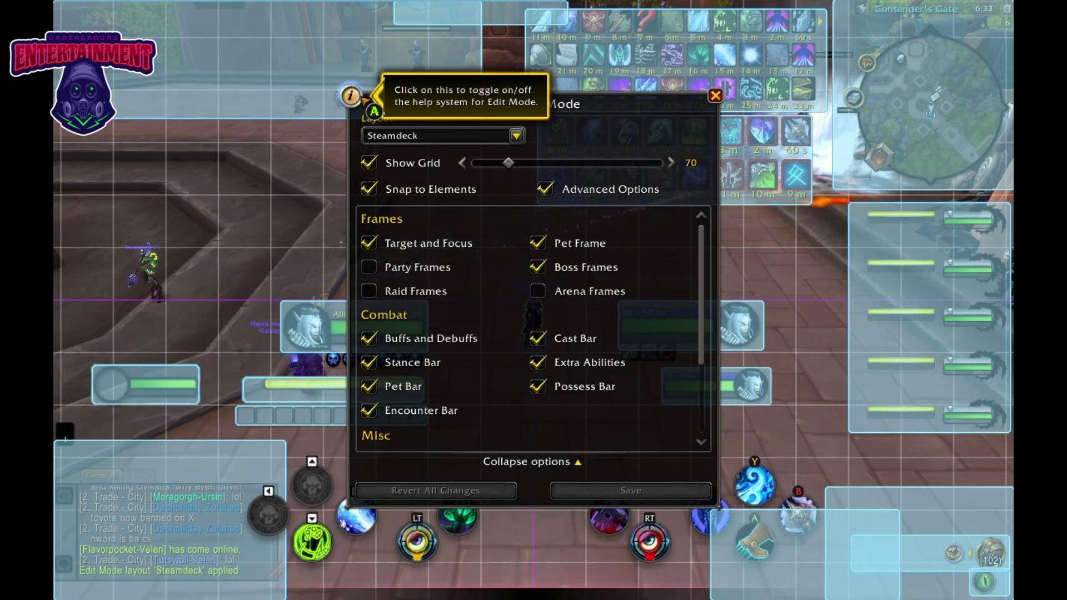
{"action": "key", "text": "Escape"}
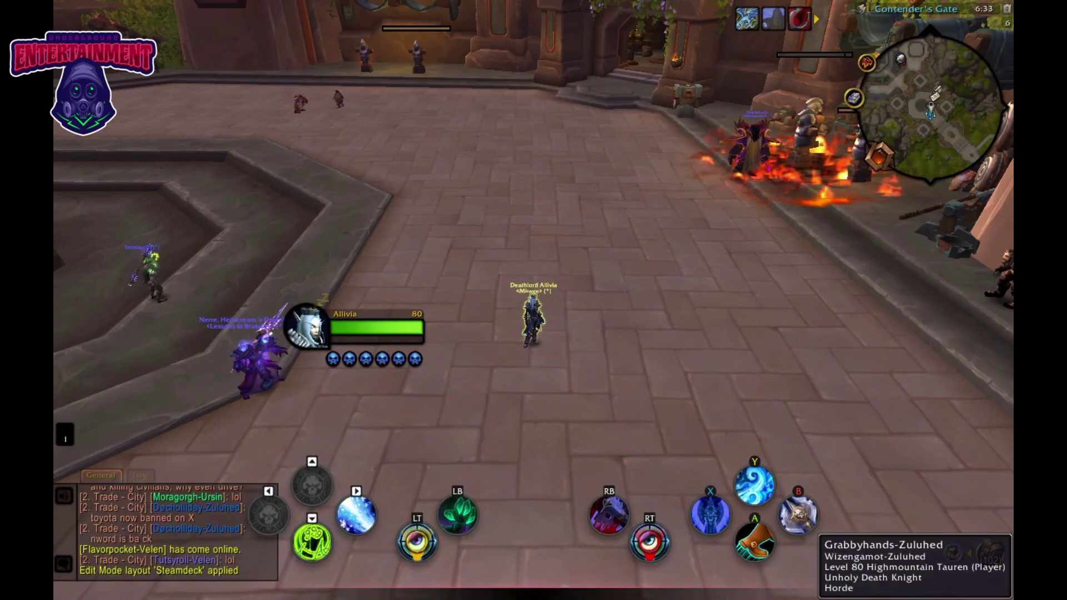
{"action": "key", "text": "Tab"}
{"action": "key", "text": "w"}
{"action": "key", "text": "Escape"}
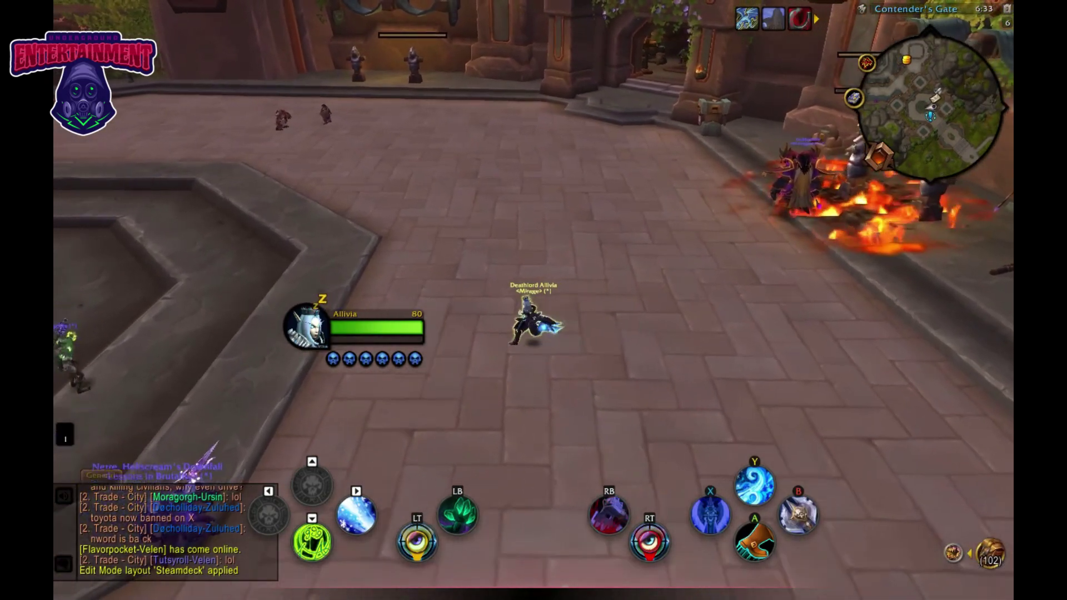
{"action": "key", "text": "d"}
{"action": "key", "text": "a"}
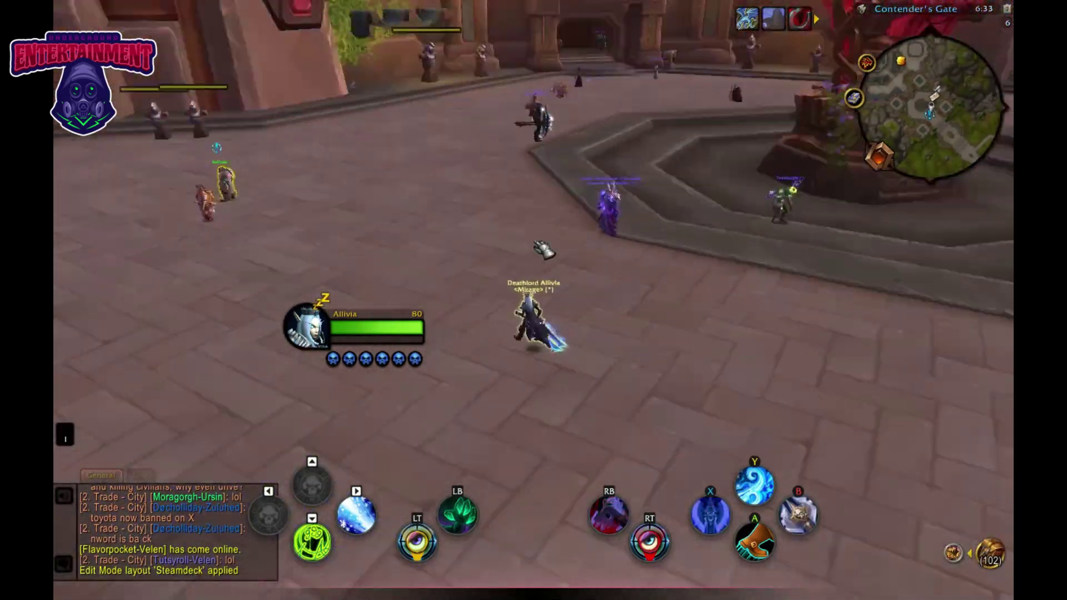
{"action": "key", "text": "d"}
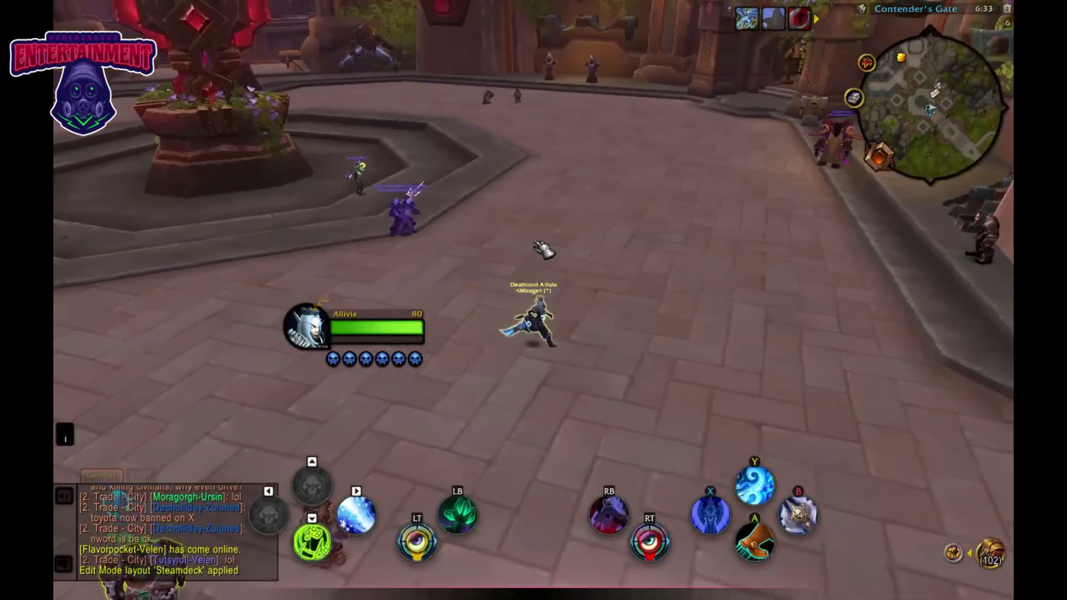
{"action": "key", "text": "a"}
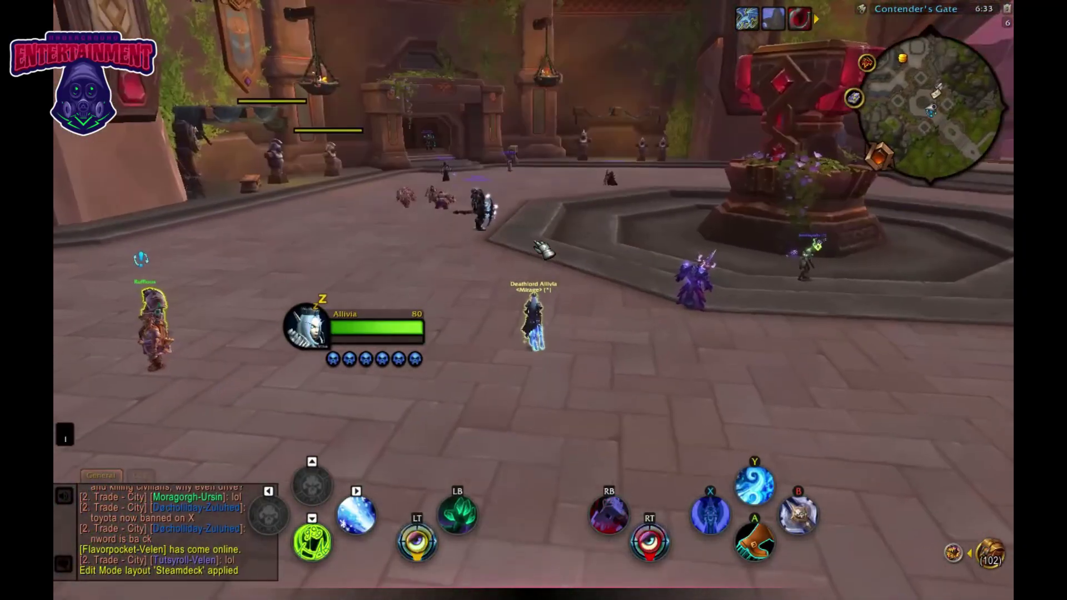
{"action": "key", "text": "w"}
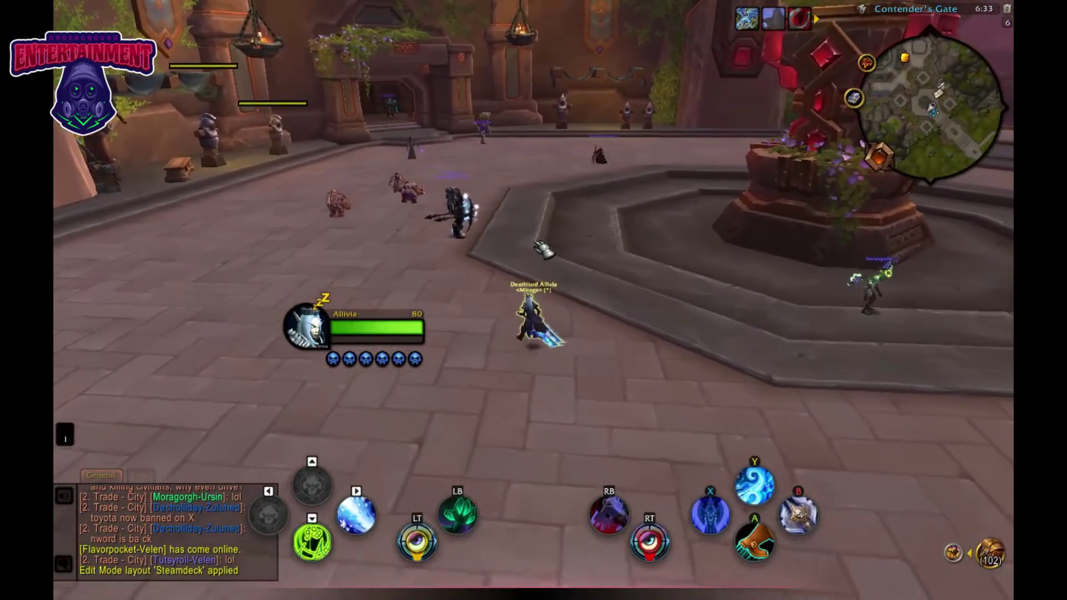
{"action": "key", "text": "d"}
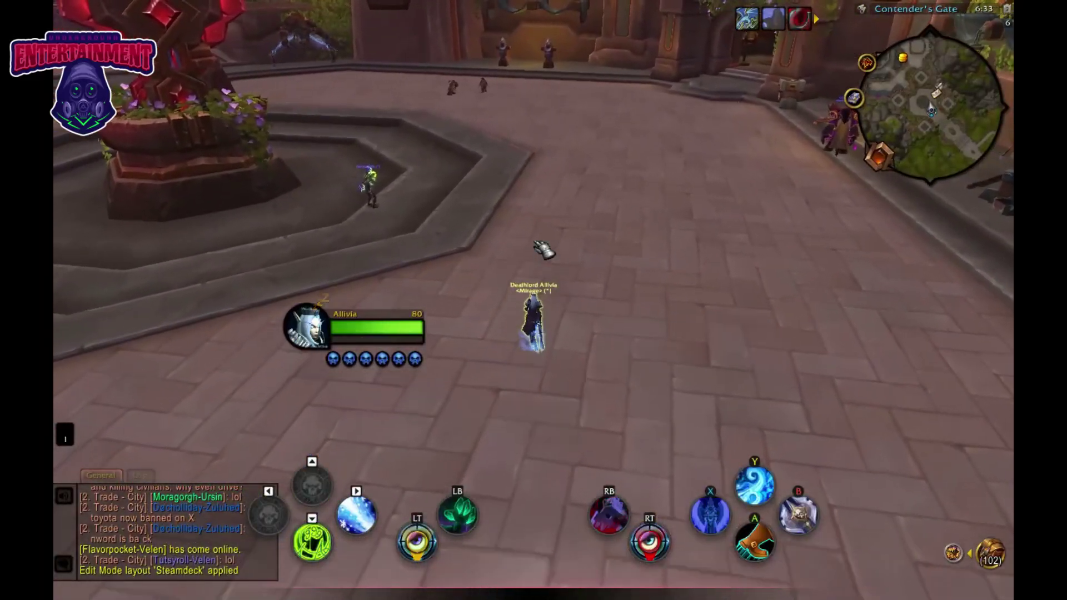
{"action": "key", "text": "a"}
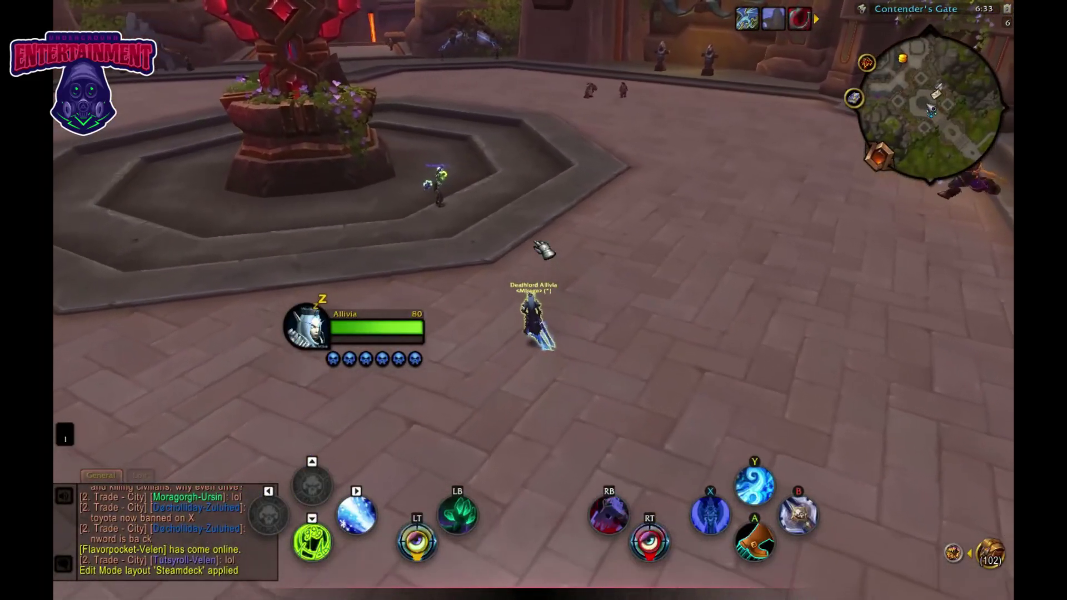
{"action": "key", "text": "a"}
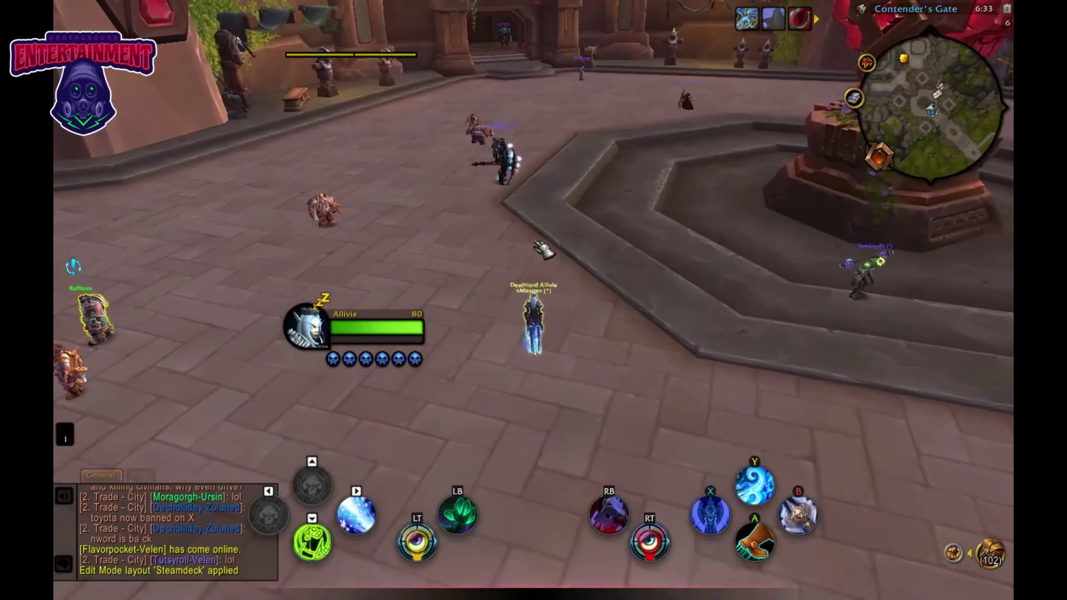
{"action": "key", "text": "d"}
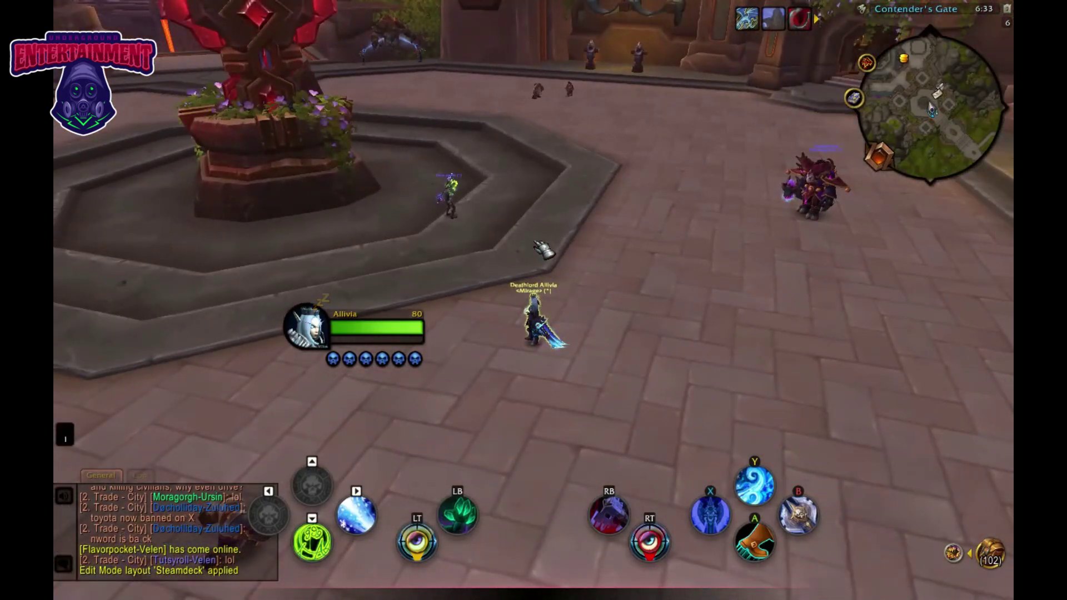
Load the Steam Deck device settings in the gamepad configuration and close the configuration window
{"action": "key", "text": "Escape"}
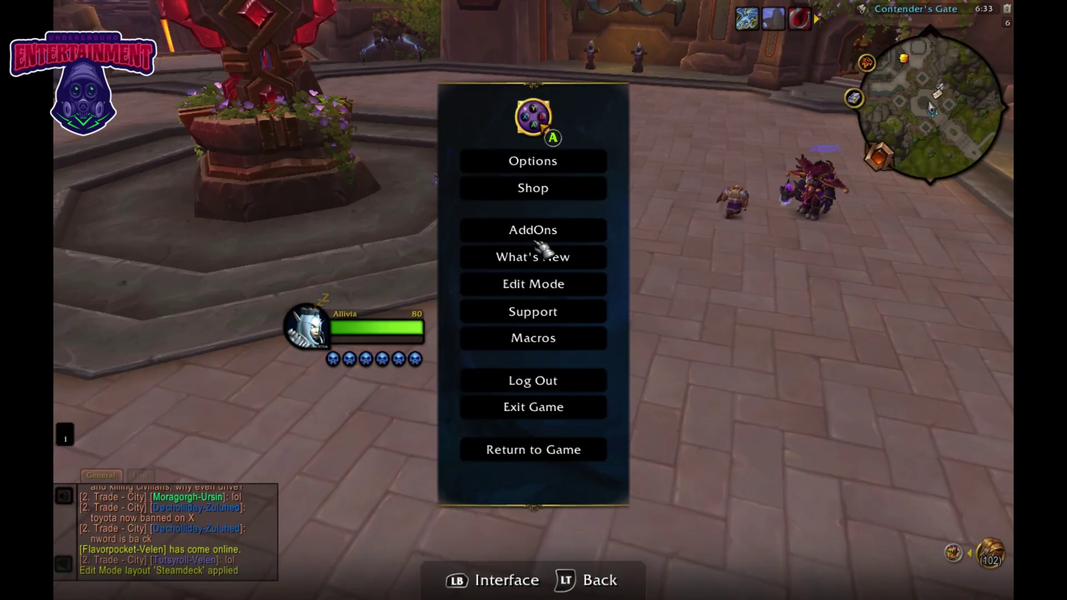
{"action": "left_click", "coordinate": [533, 118]}
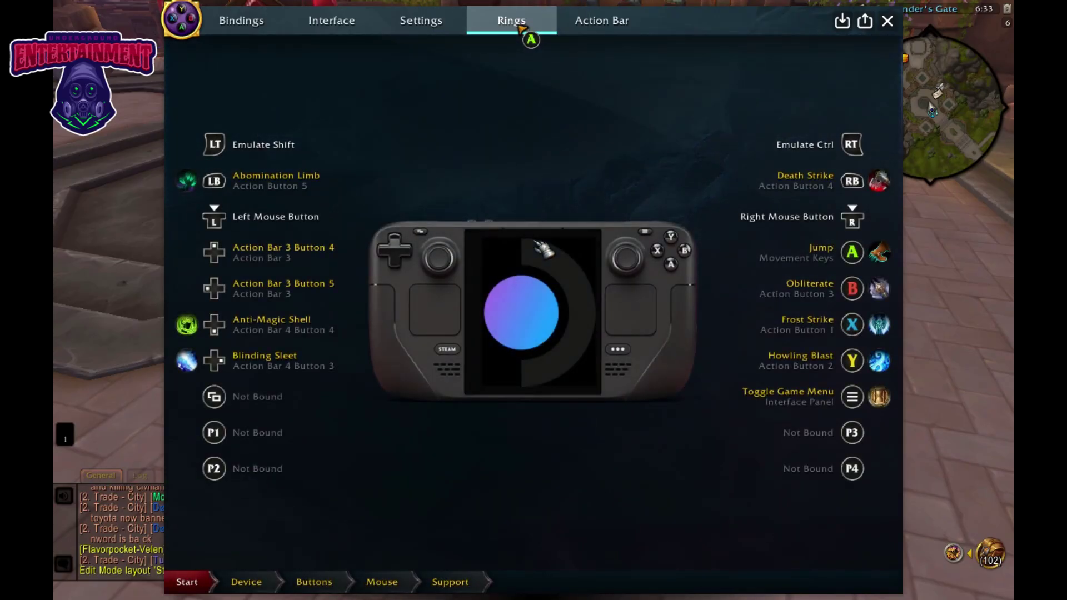
{"action": "left_click", "coordinate": [434, 28]}
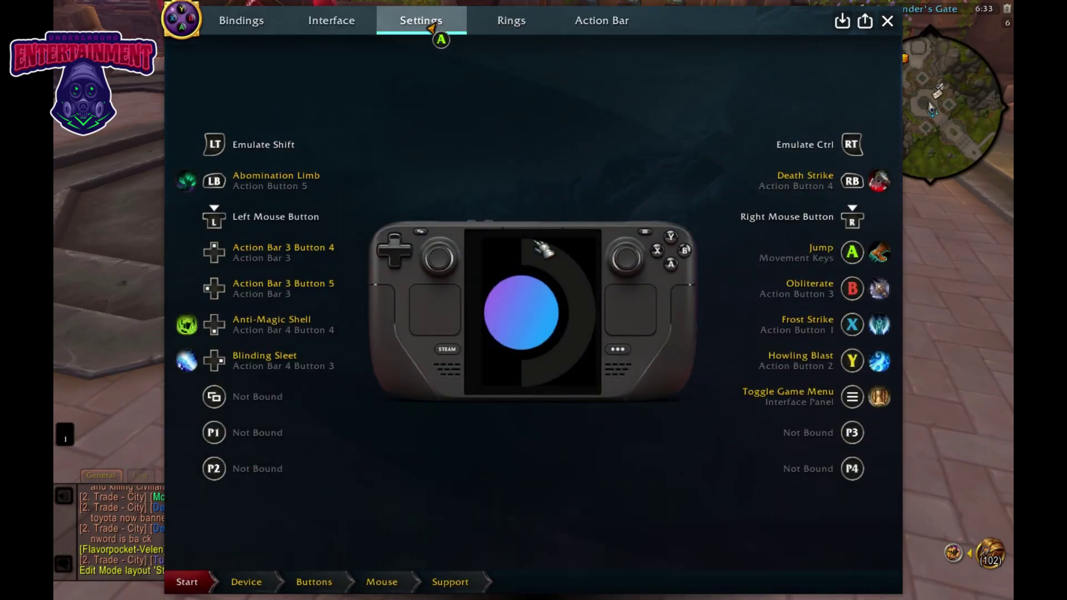
{"action": "left_click", "coordinate": [343, 28]}
{"action": "left_click", "coordinate": [250, 27]}
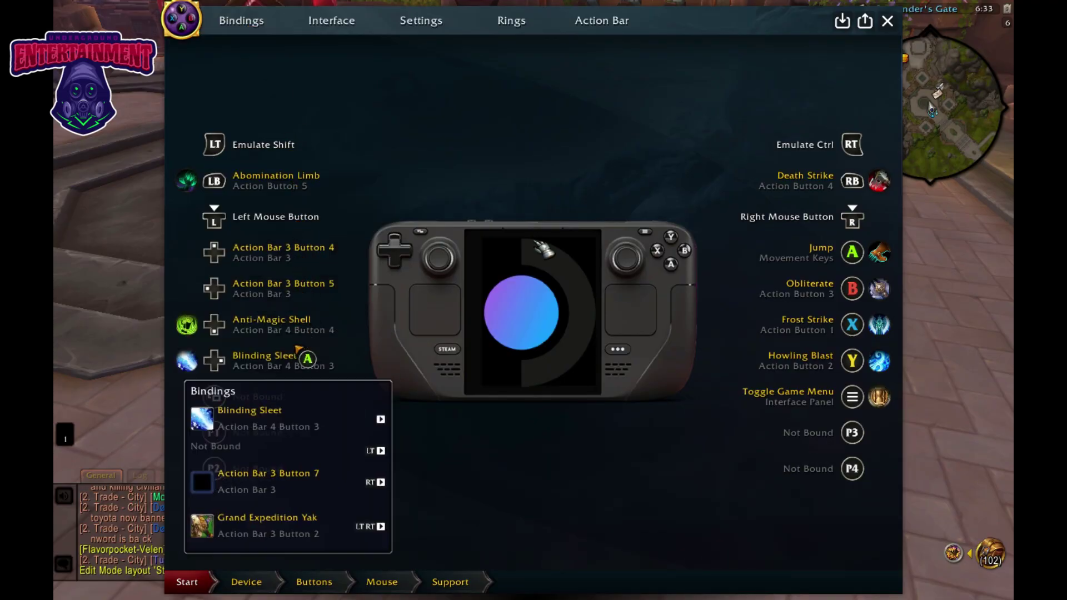
{"action": "left_click", "coordinate": [247, 582]}
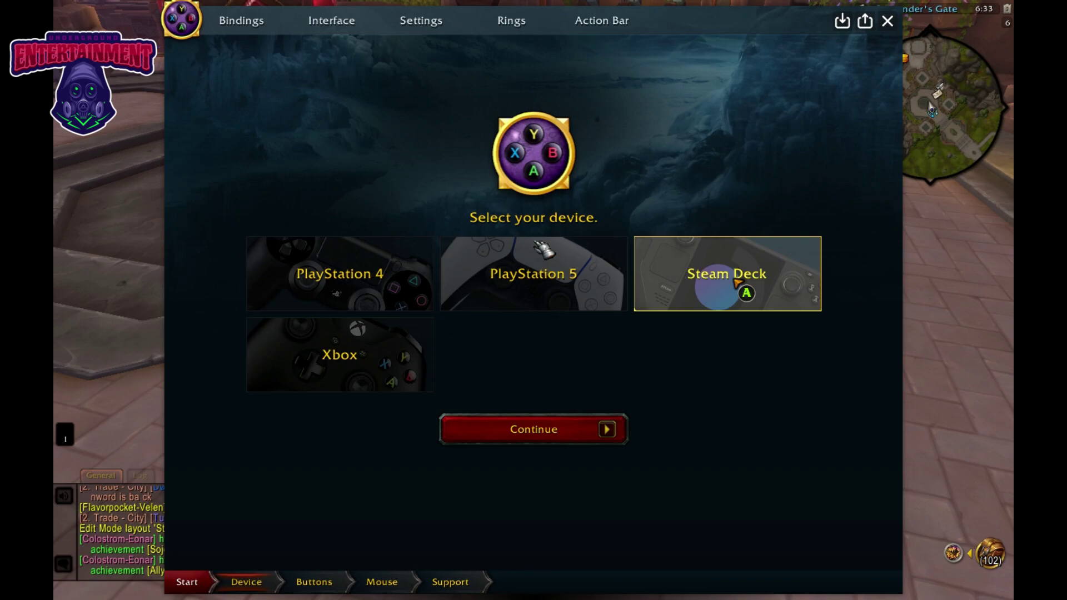
{"action": "left_click", "coordinate": [738, 283]}
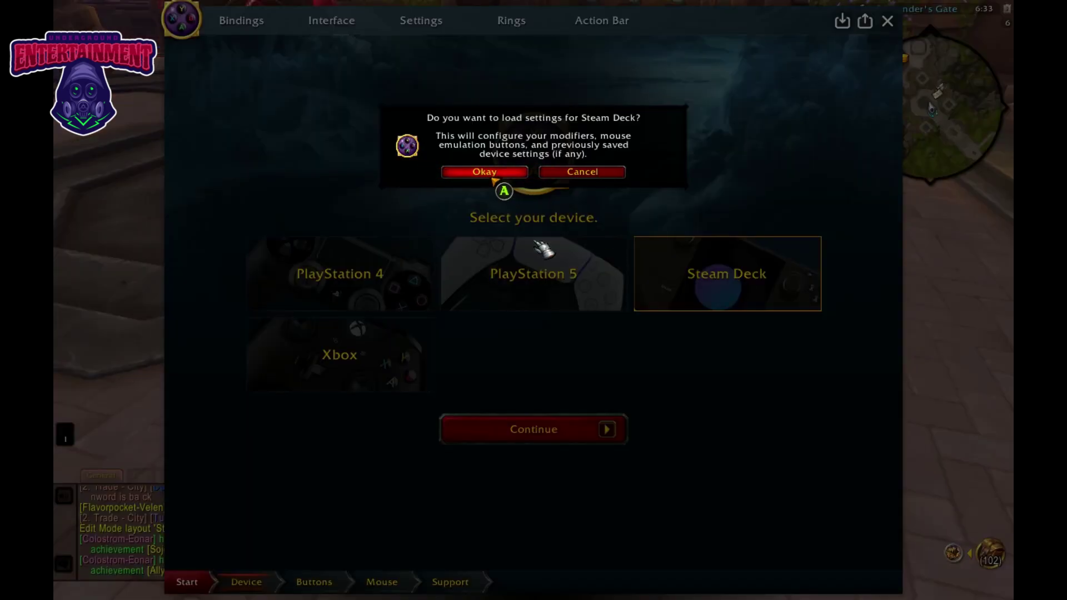
{"action": "left_click", "coordinate": [493, 174]}
{"action": "left_click", "coordinate": [493, 172]}
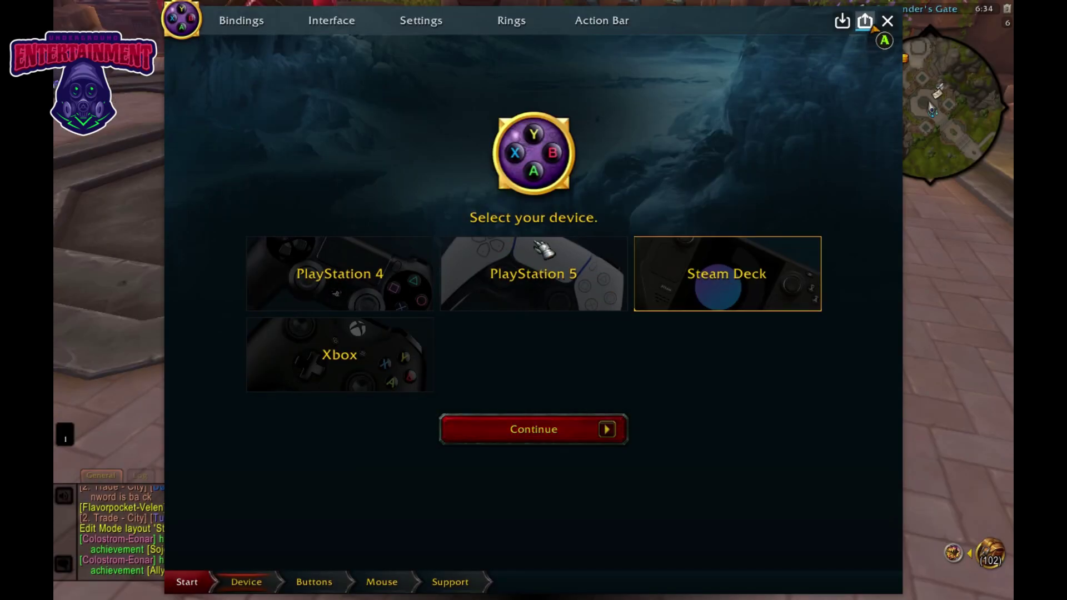
{"action": "left_click", "coordinate": [889, 21]}
{"action": "left_click", "coordinate": [486, 155]}
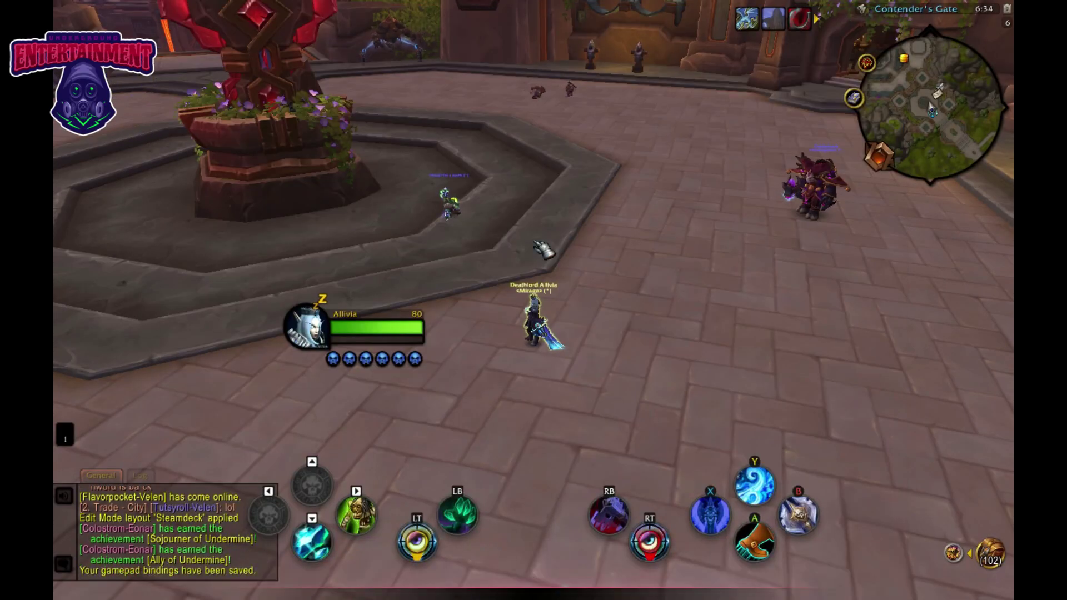
{"action": "key", "text": "a"}
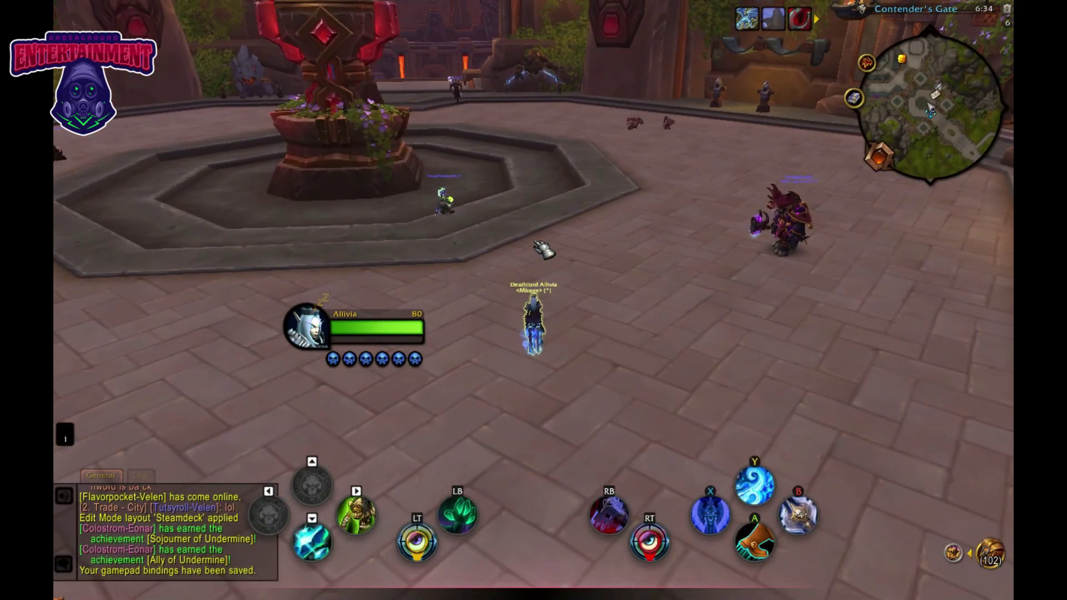
{"action": "key", "text": "s"}
Reopen the gamepad configuration and show its key bindings
{"action": "key", "text": "Escape"}
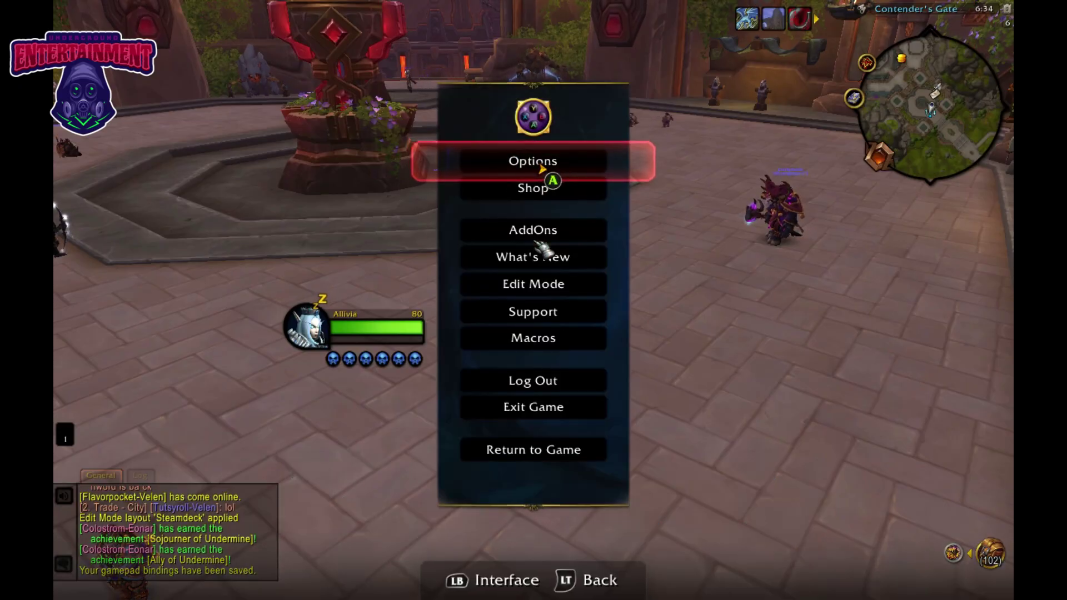
{"action": "left_click", "coordinate": [535, 119]}
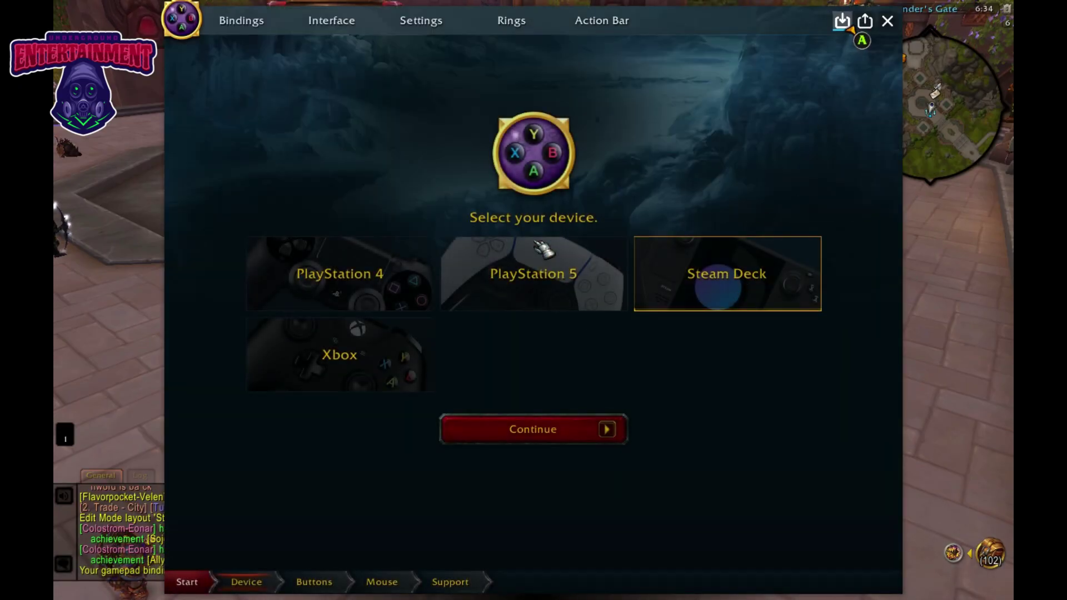
{"action": "key", "text": "Left"}
{"action": "key", "text": "Left"}
{"action": "key", "text": "Return"}
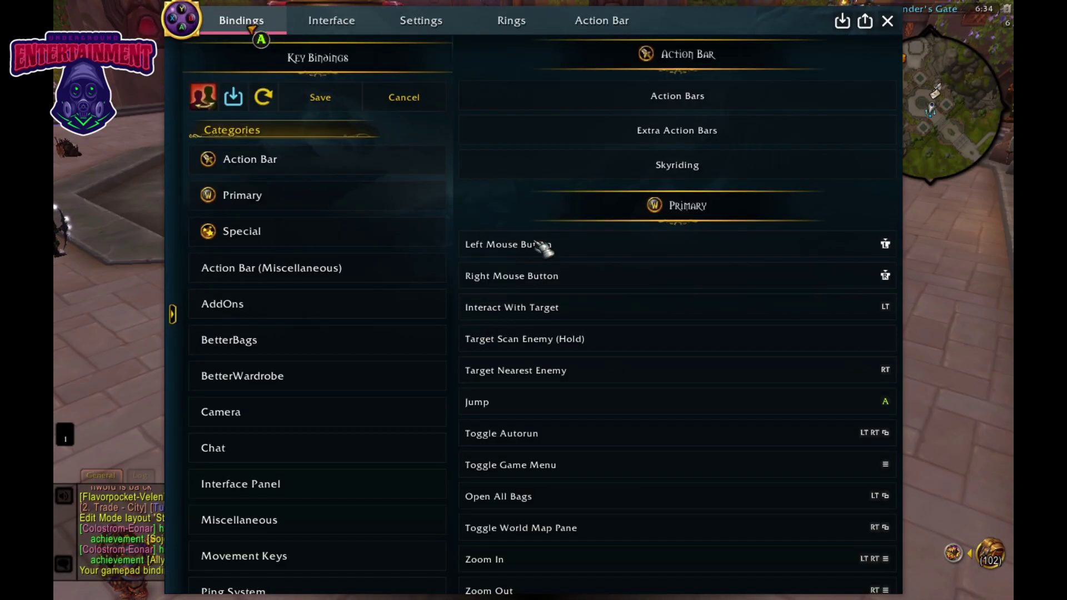
Expand the Action Bars group in the key bindings to show the button assigned to each ability slot
{"action": "key", "text": "Down"}
{"action": "key", "text": "Right"}
{"action": "key", "text": "Right"}
{"action": "key", "text": "Up"}
{"action": "key", "text": "Up"}
{"action": "key", "text": "Up"}
{"action": "key", "text": "Up"}
{"action": "key", "text": "Up"}
{"action": "key", "text": "Up"}
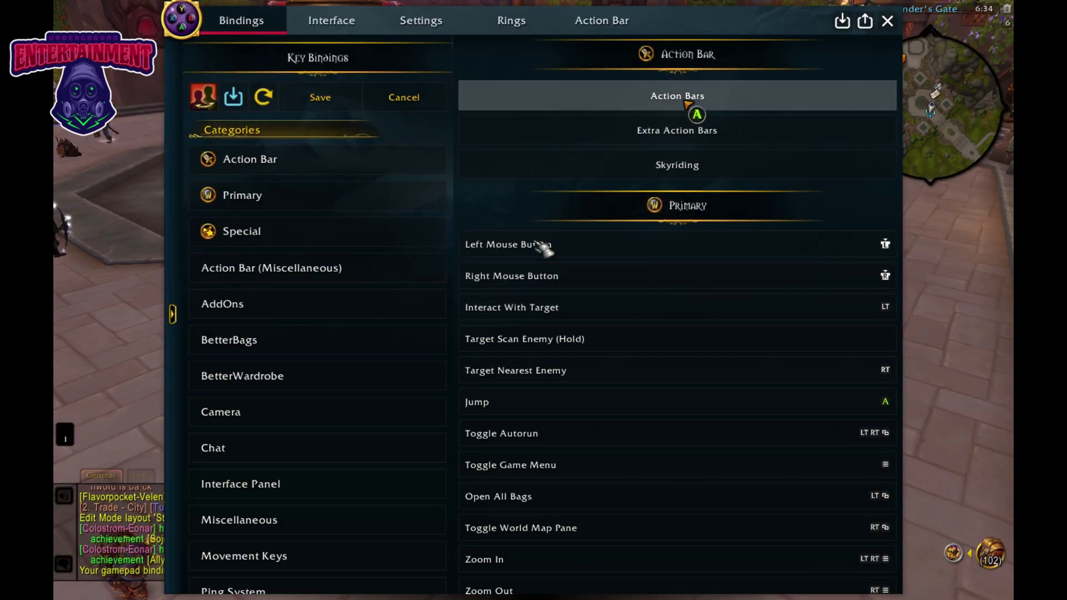
{"action": "key", "text": "Return"}
{"action": "key", "text": "Down"}
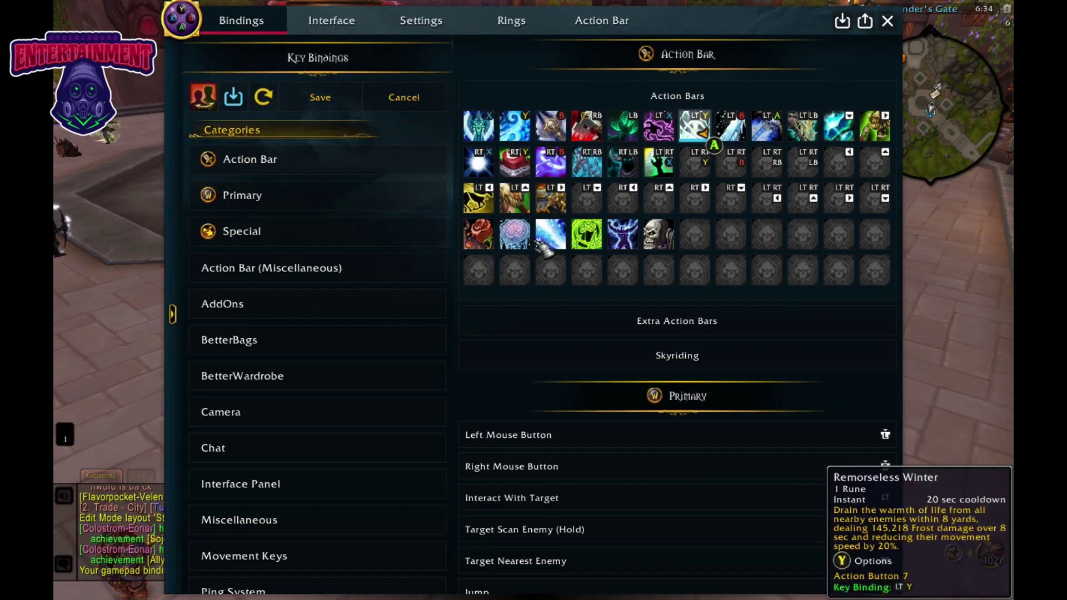
Examine the gamepad button combinations assigned to the ability slots on Action Bars 1 to 3
{"action": "key", "text": "Down"}
{"action": "key", "text": "Down"}
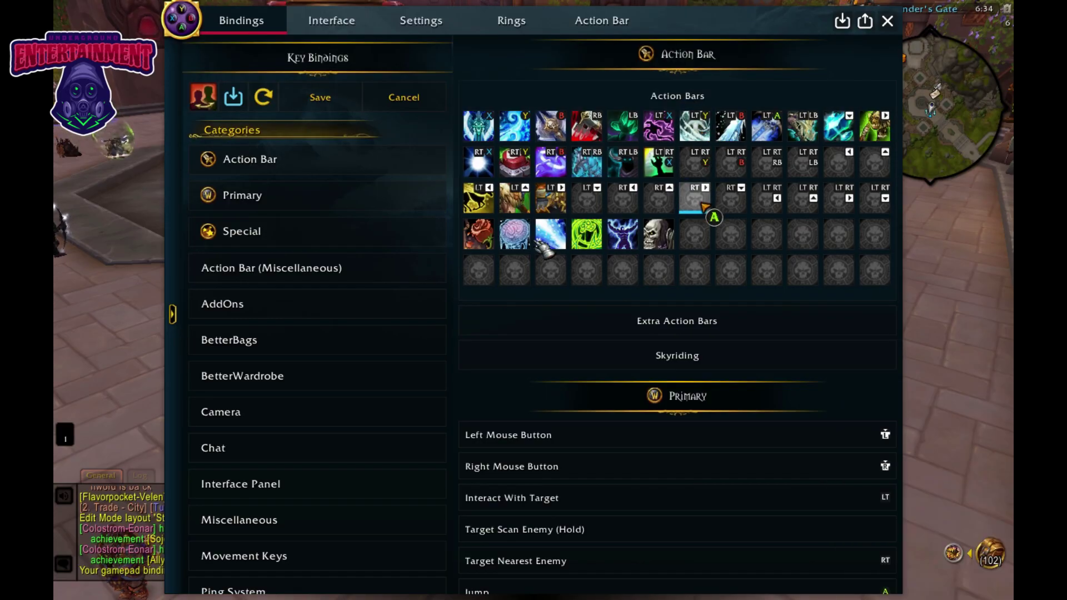
{"action": "key", "text": "Down"}
{"action": "key", "text": "Down"}
{"action": "key", "text": "Up"}
{"action": "key", "text": "Up"}
{"action": "key", "text": "Up"}
{"action": "key", "text": "Up"}
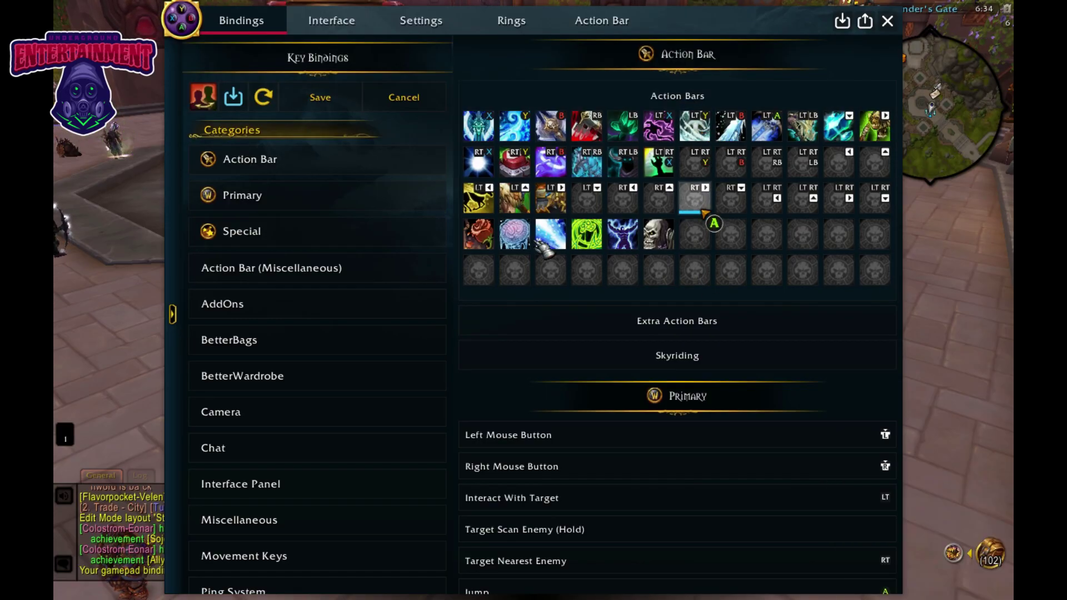
{"action": "key", "text": "Down"}
{"action": "key", "text": "Down"}
{"action": "key", "text": "Down"}
Examine the abilities on Action Bar 4, from Death and Decay to Lichborne, and their key bindings
{"action": "key", "text": "Left"}
{"action": "key", "text": "Left"}
{"action": "key", "text": "Left"}
{"action": "key", "text": "Left"}
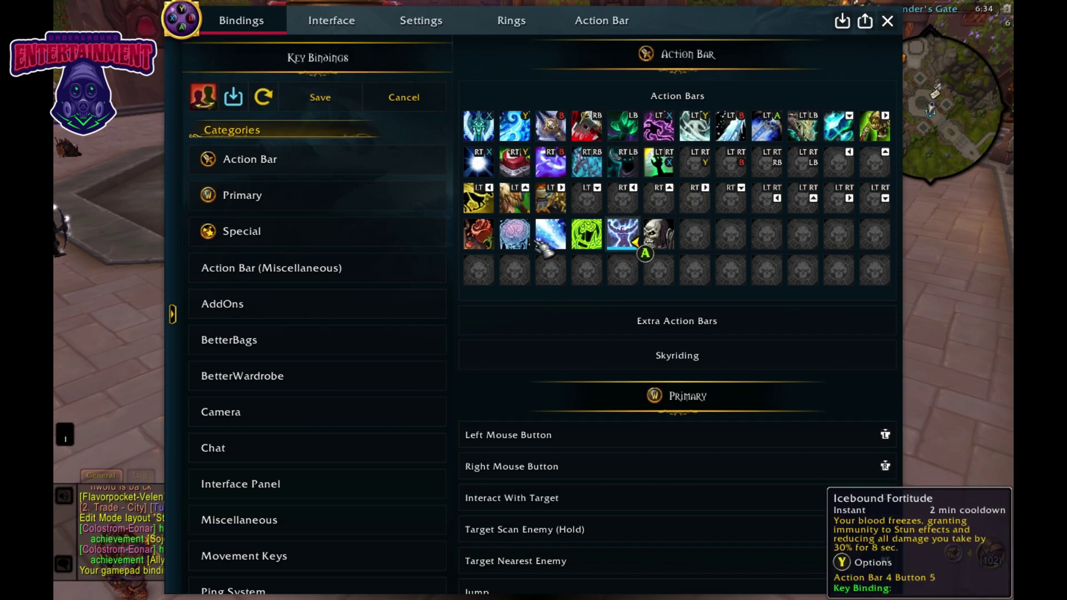
{"action": "key", "text": "Left"}
{"action": "key", "text": "Left"}
{"action": "key", "text": "Right"}
{"action": "key", "text": "Right"}
{"action": "key", "text": "Right"}
{"action": "key", "text": "Right"}
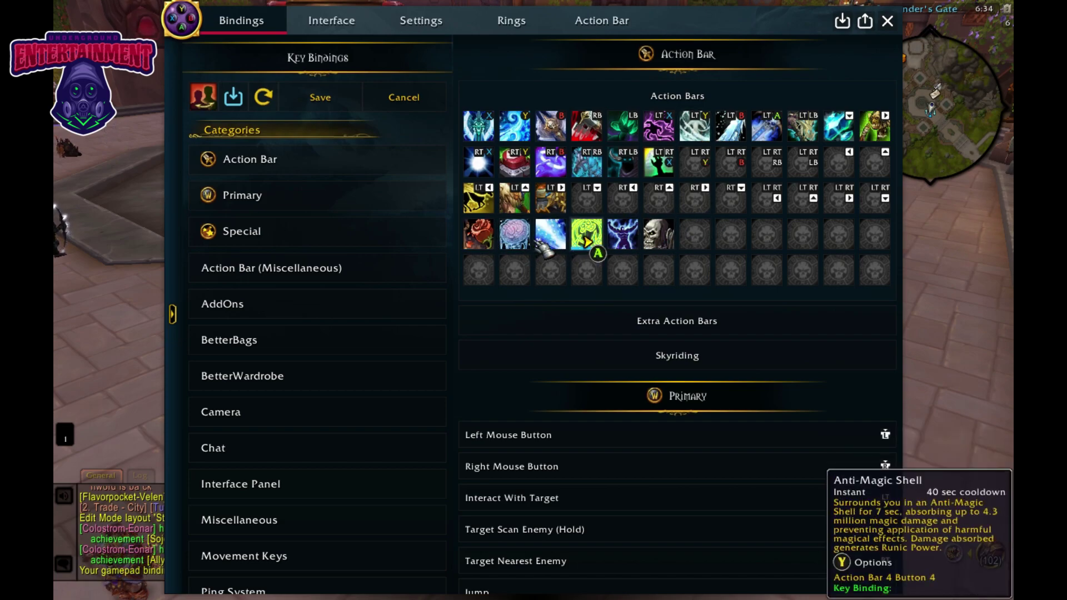
{"action": "key", "text": "Right"}
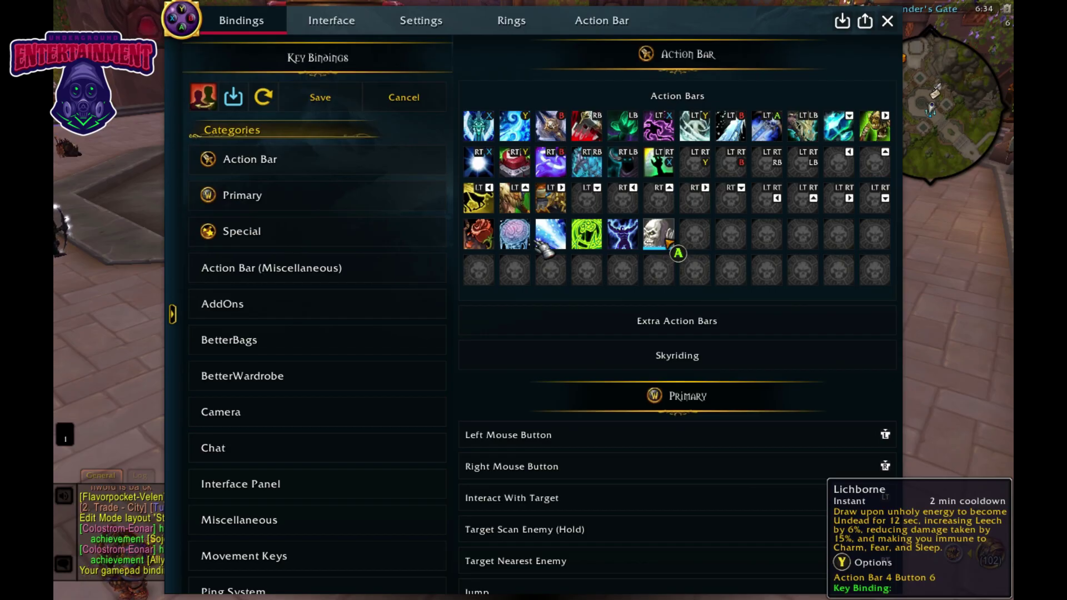
{"action": "key", "text": "Left"}
{"action": "key", "text": "Left"}
{"action": "key", "text": "Left"}
{"action": "key", "text": "Left"}
{"action": "key", "text": "Left"}
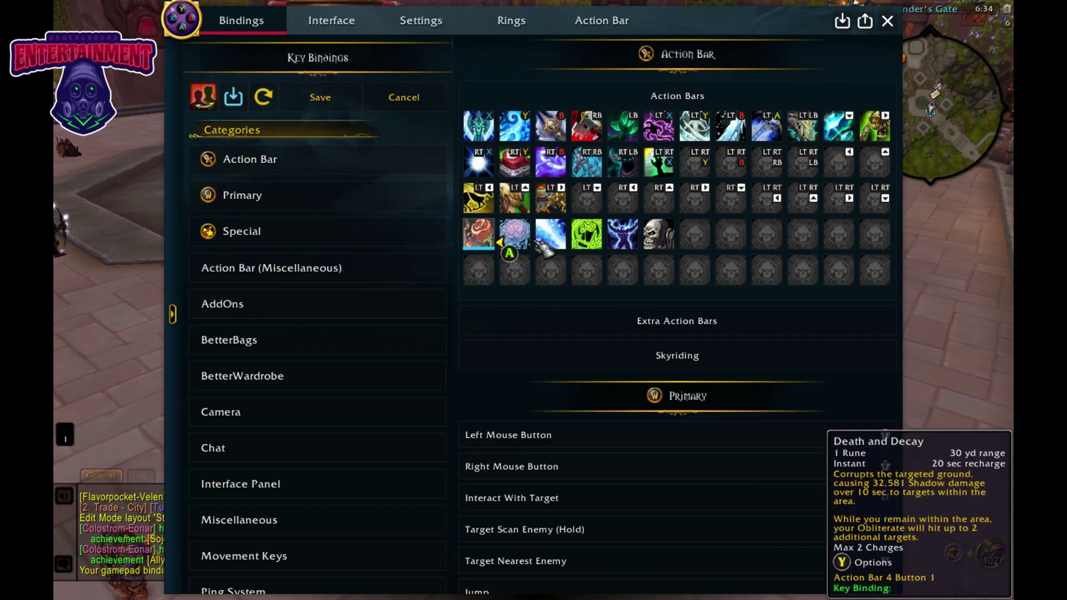
{"action": "key", "text": "Right"}
{"action": "key", "text": "Right"}
{"action": "key", "text": "Right"}
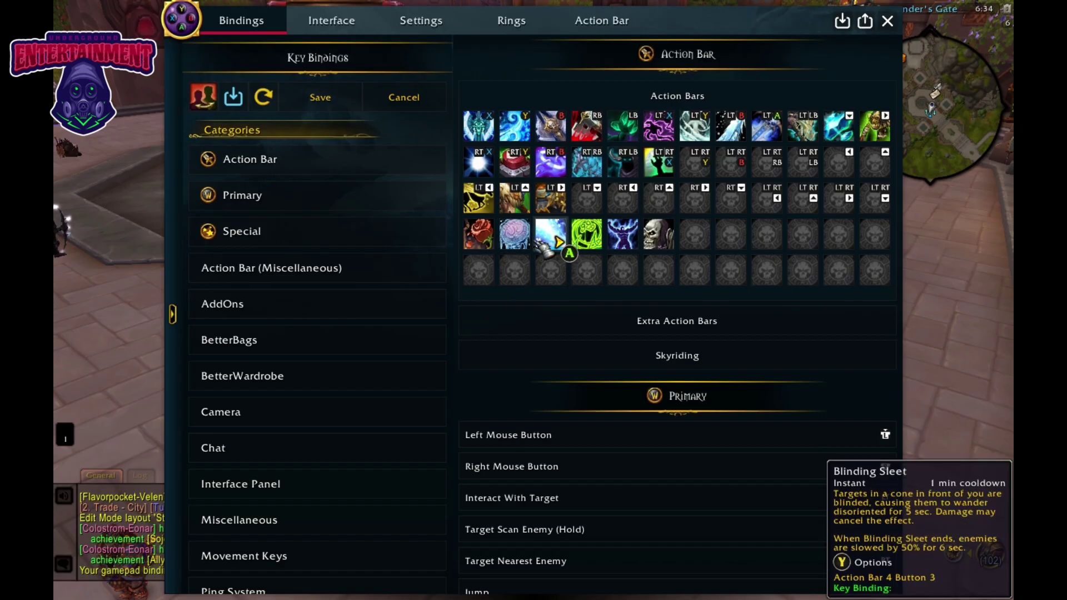
Move Anti-Magic Shell to the fourth slot of Action Bar 3 and return it to Action Bar 4
{"action": "left_click", "coordinate": [595, 240]}
{"action": "key", "text": "Up"}
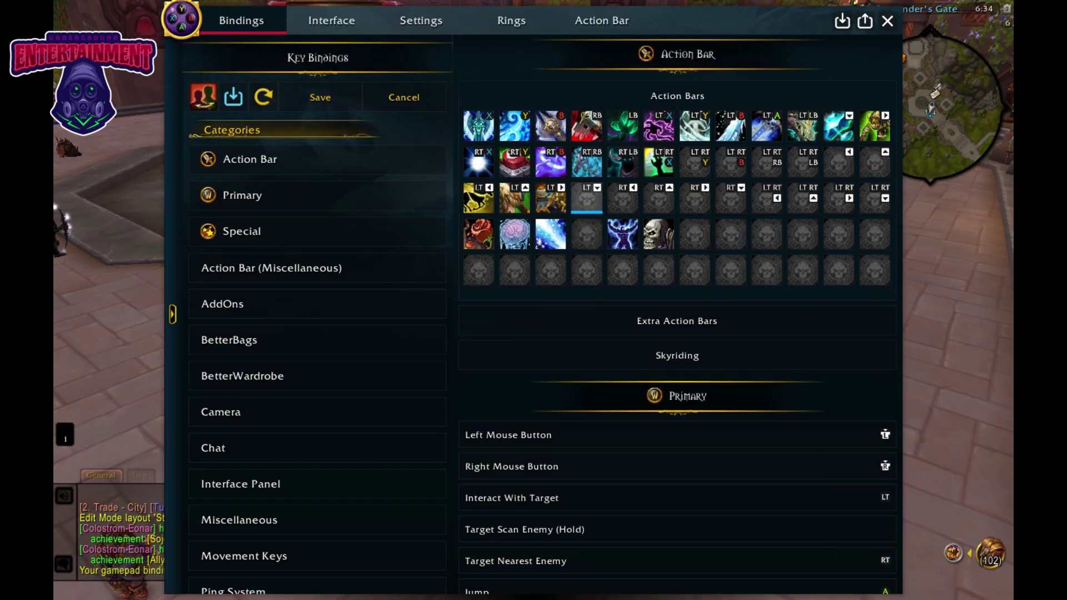
{"action": "key", "text": "Return"}
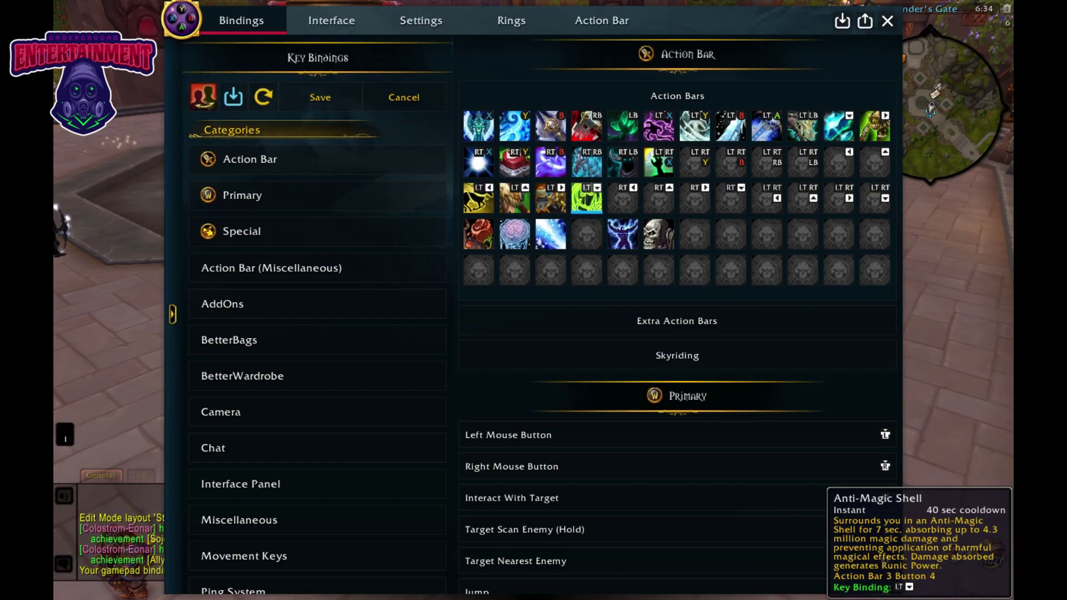
{"action": "left_click_drag", "start_coordinate": [587, 199], "coordinate": [587, 235]}
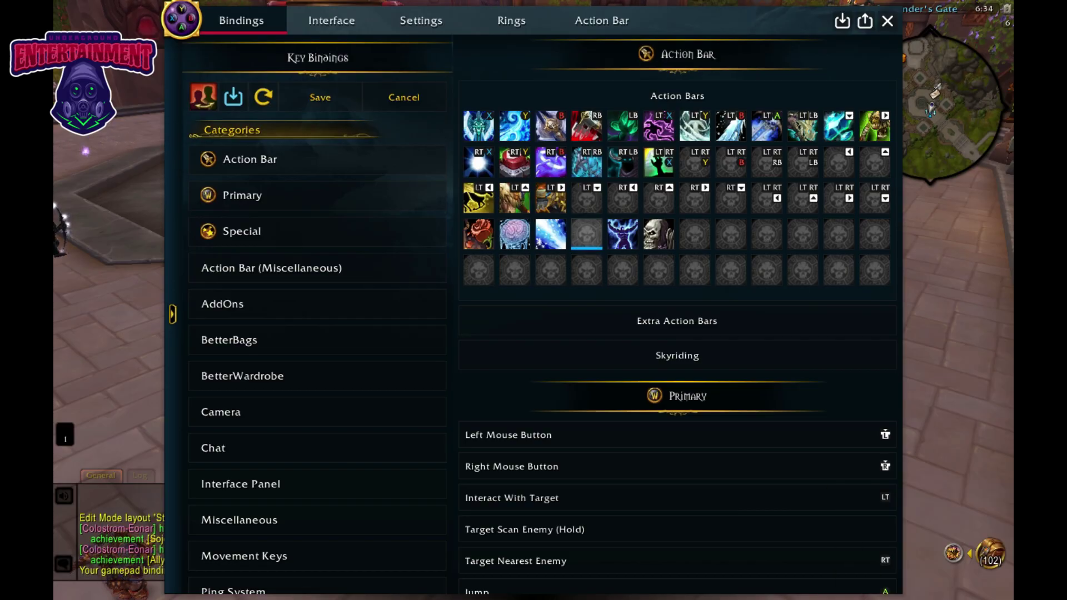
{"action": "left_click", "coordinate": [659, 197]}
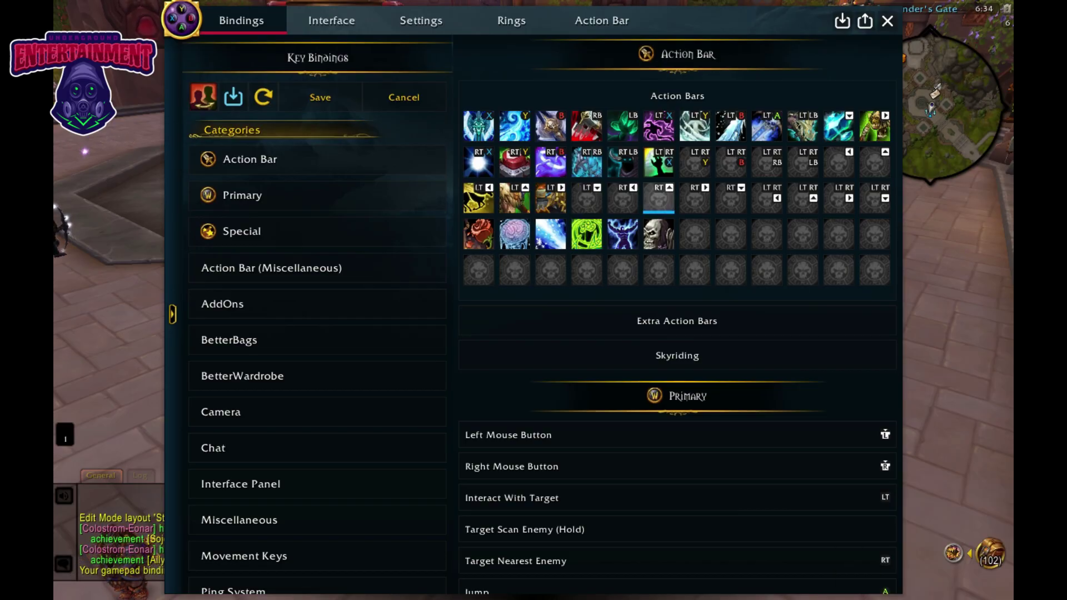
{"action": "key", "text": "Down"}
{"action": "key", "text": "Left"}
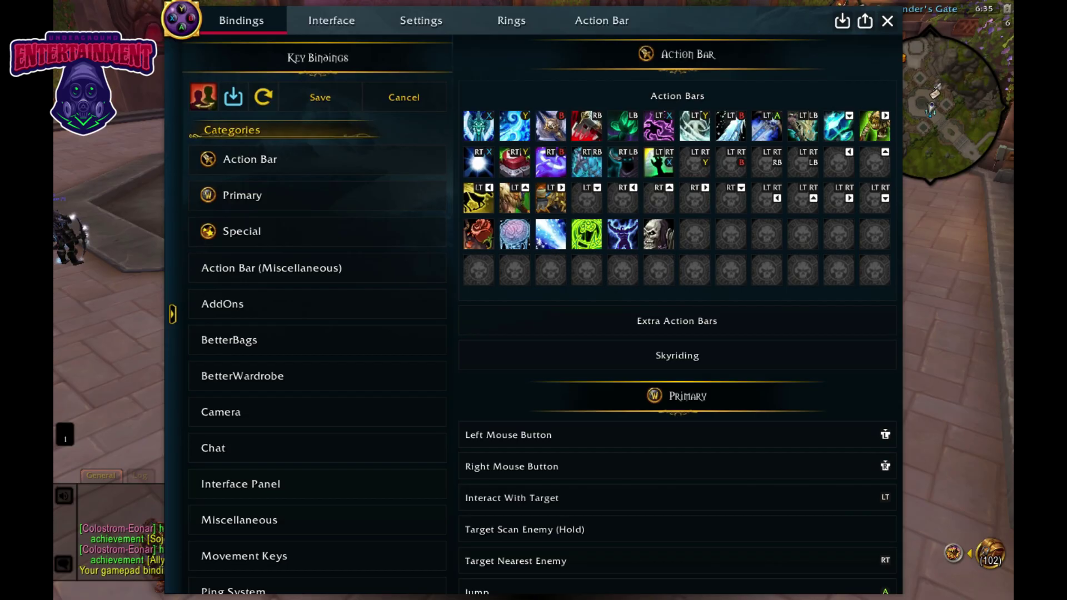
Reopen the gamepad configuration and bind Action Bar 4 Button 1, Death and Decay, to D-pad left
{"action": "key", "text": "Escape"}
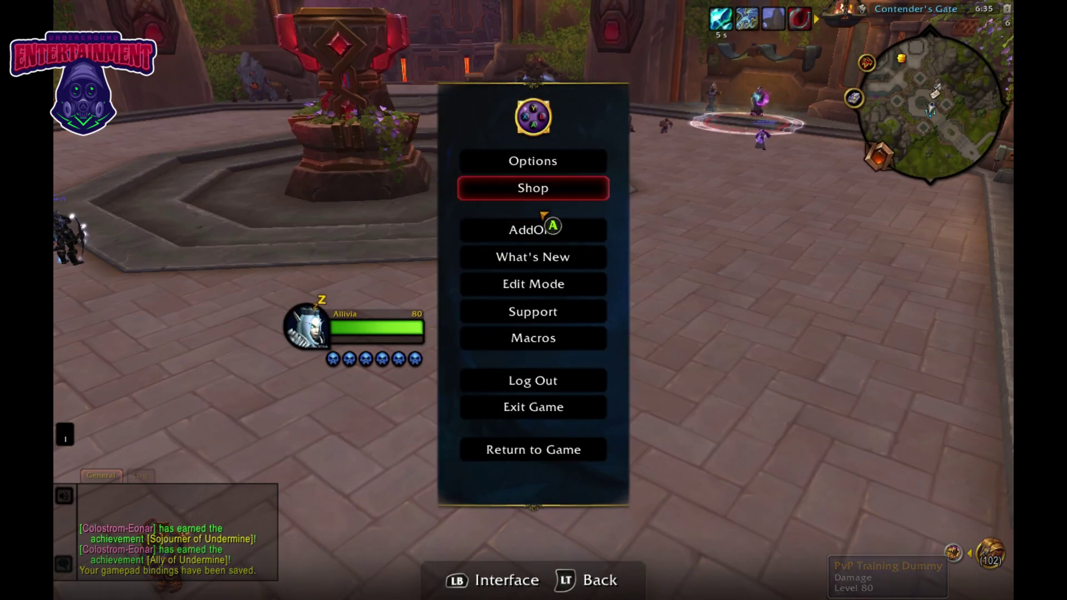
{"action": "left_click", "coordinate": [533, 117]}
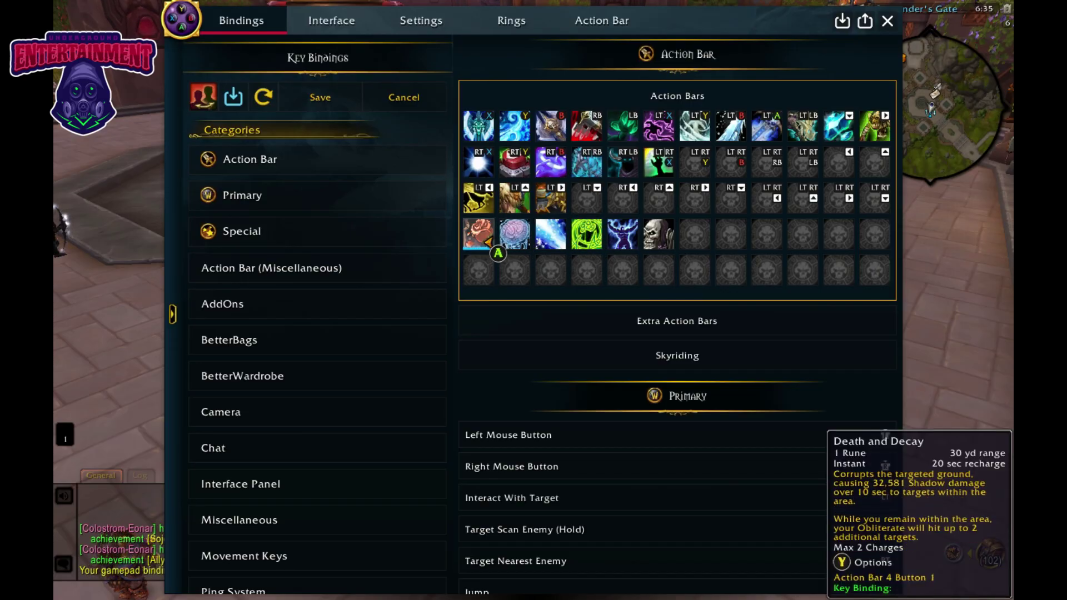
{"action": "left_click", "coordinate": [479, 235]}
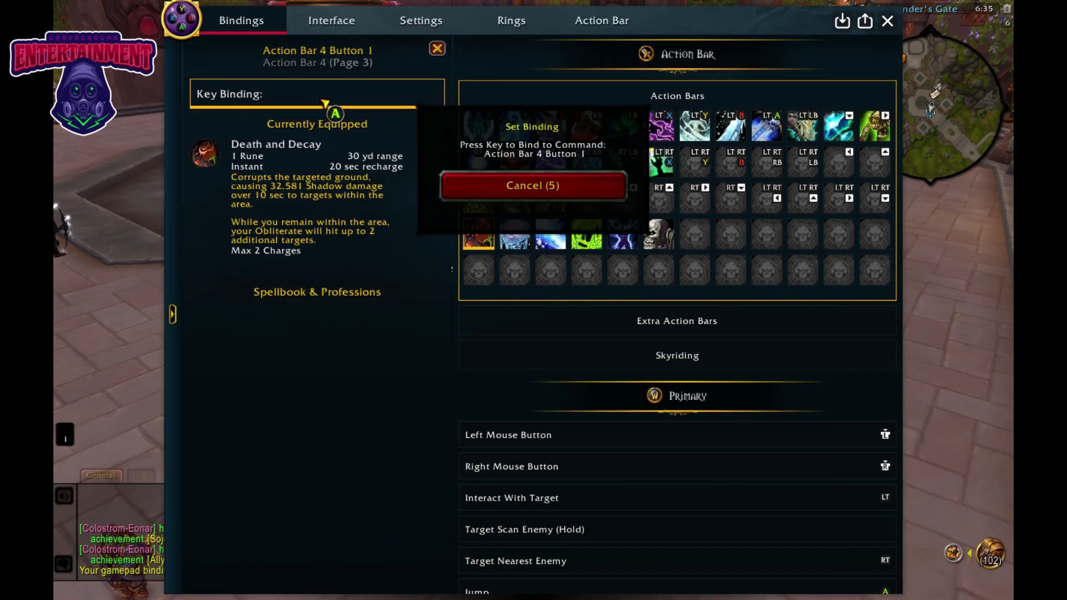
{"action": "key", "text": "Left"}
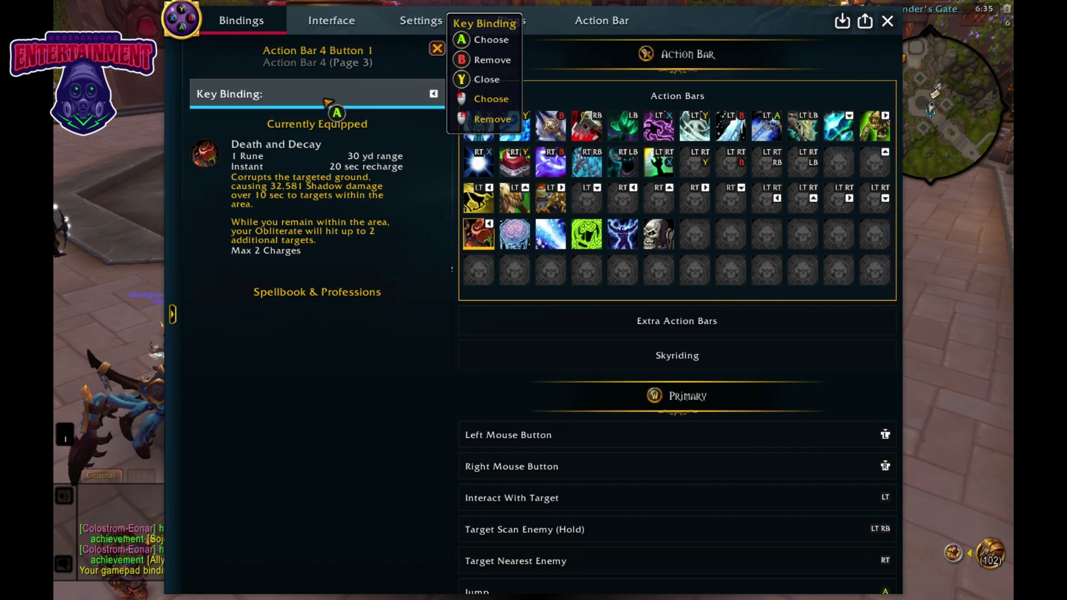
{"action": "key", "text": "Escape"}
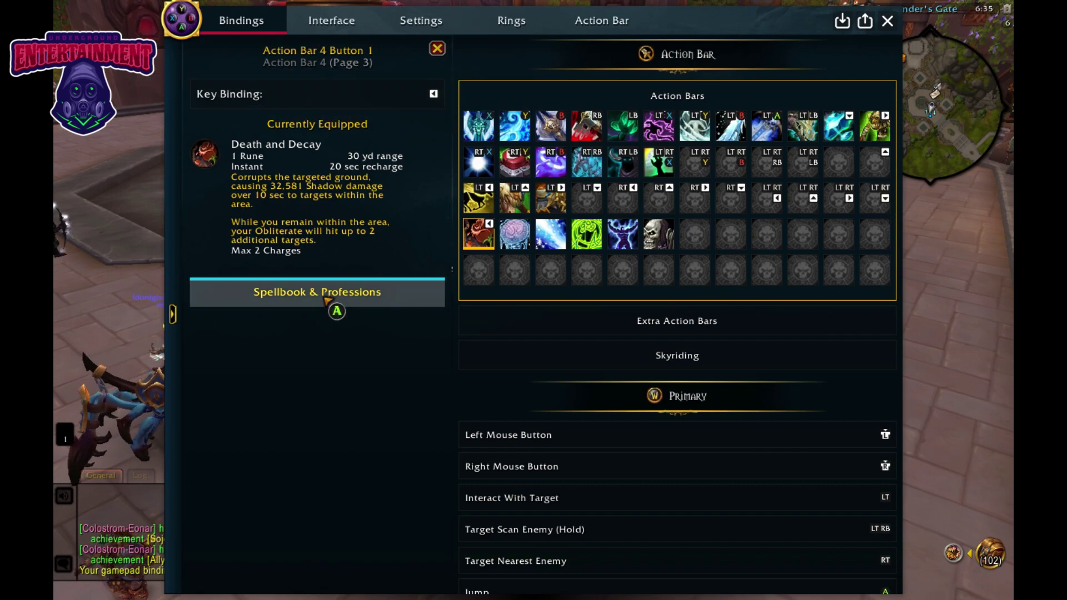
Bind Action Bar 4 Button 2, Mind Freeze, to D-pad right
{"action": "left_click", "coordinate": [514, 235]}
{"action": "key", "text": "Right"}
{"action": "key", "text": "Escape"}
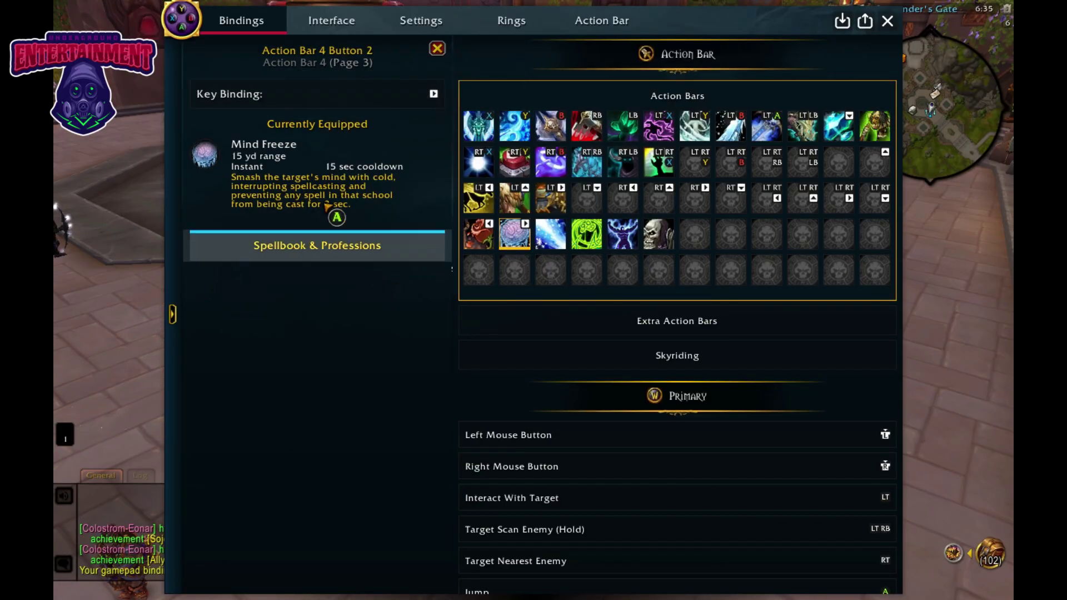
Bind Action Bar 4 Button 3, Blinding Sleet, to D-pad down
{"action": "left_click", "coordinate": [545, 241]}
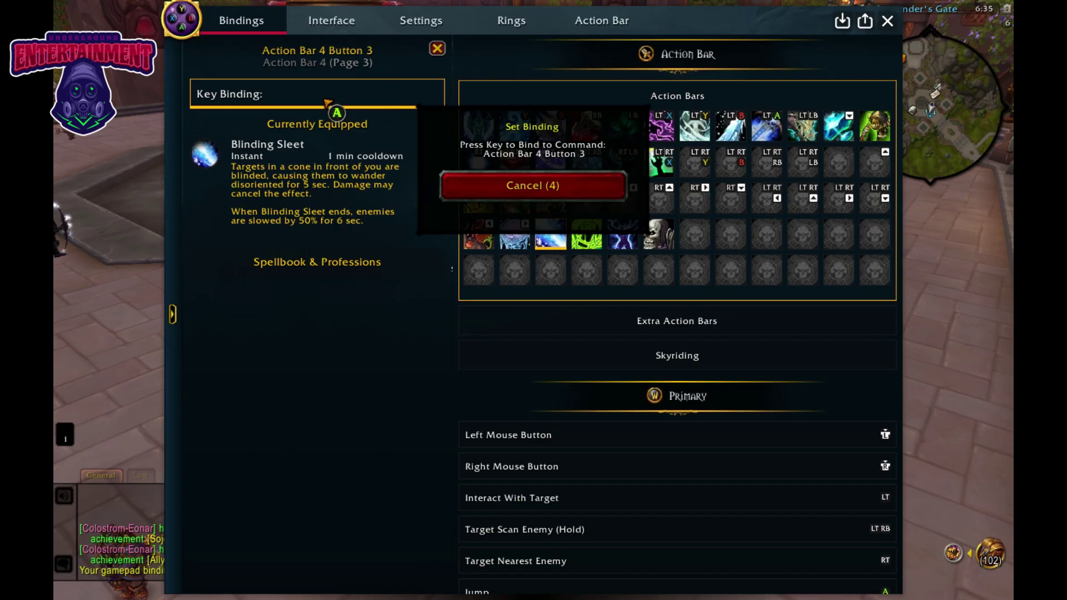
{"action": "key", "text": "Down"}
{"action": "key", "text": "Escape"}
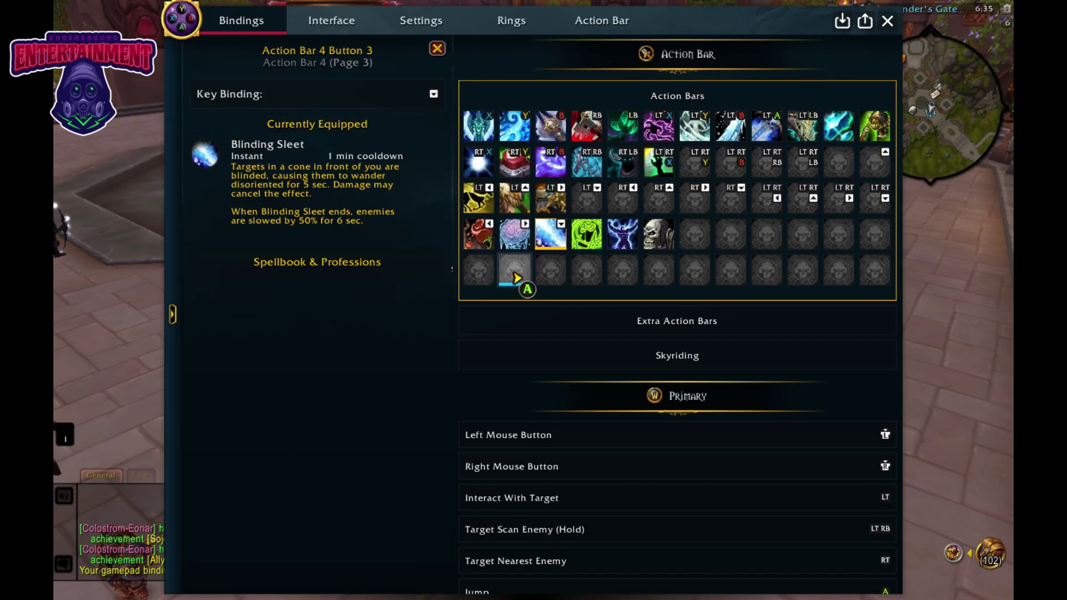
Change the binding of Action Bar 4 Button 3, Blinding Sleet, to D-pad up
{"action": "key", "text": "Up"}
{"action": "key", "text": "Right"}
{"action": "key", "text": "Right"}
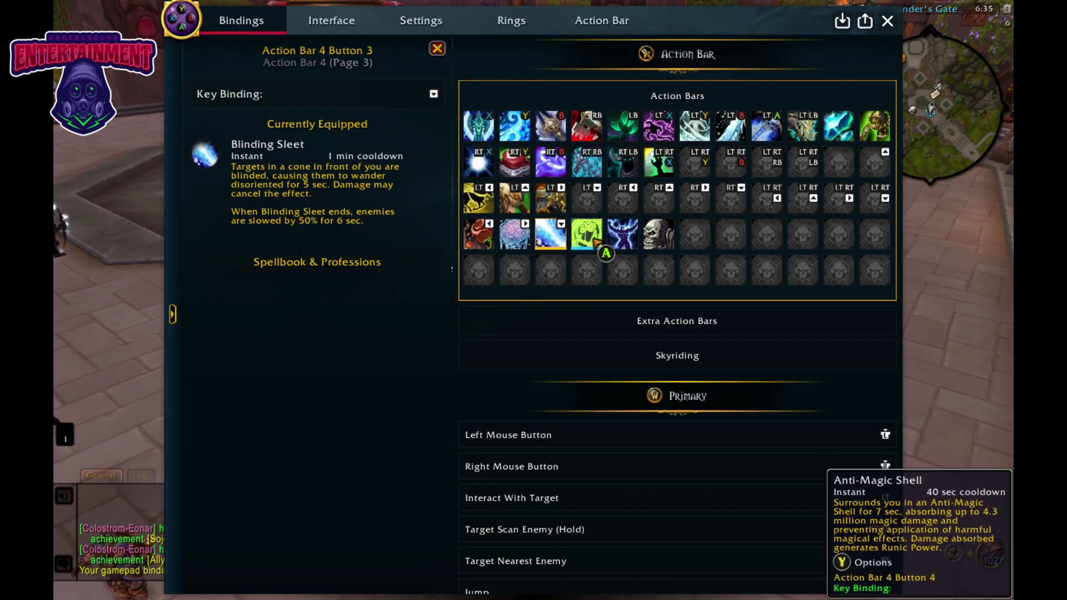
{"action": "key", "text": "Left"}
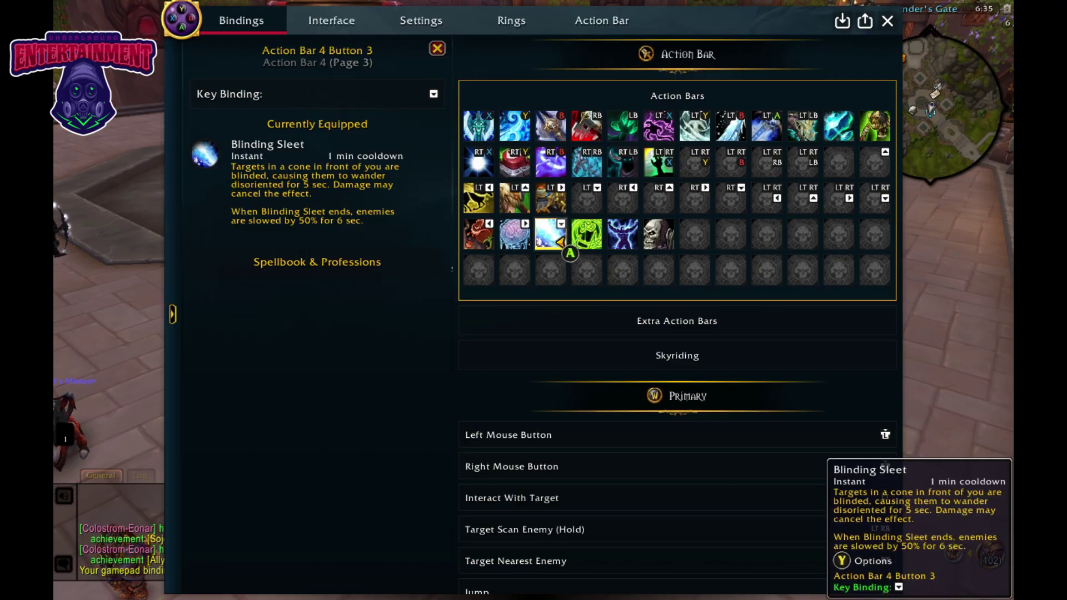
{"action": "left_click", "coordinate": [559, 242]}
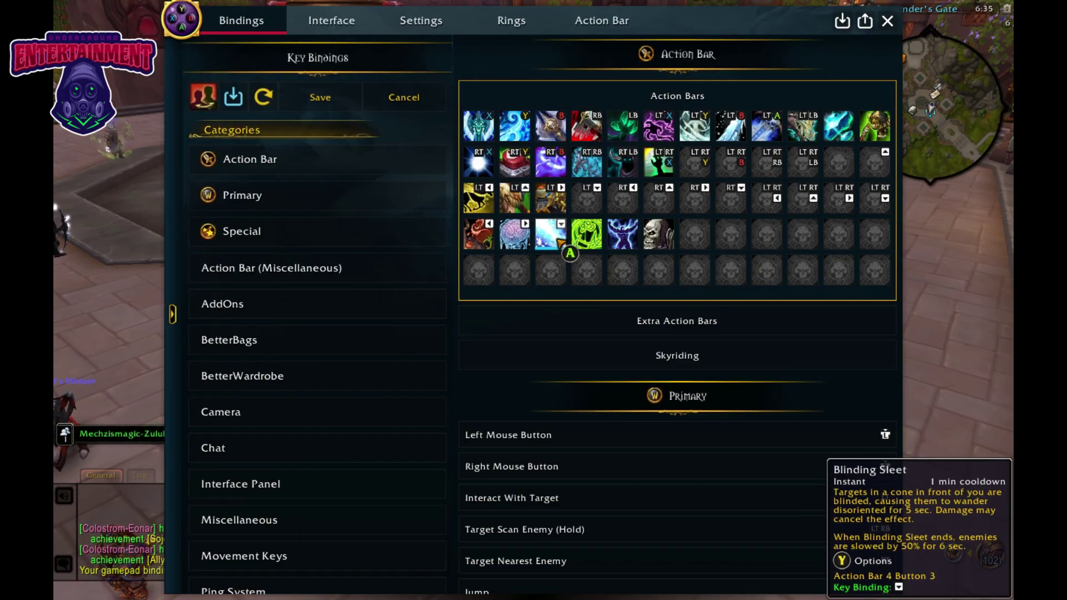
{"action": "left_click", "coordinate": [559, 242]}
{"action": "key", "text": "Return"}
{"action": "key", "text": "Up"}
{"action": "key", "text": "Down"}
Bind Action Bar 4 Button 4, Anti-Magic Shell, to D-pad down
{"action": "key", "text": "Right"}
{"action": "key", "text": "Right"}
{"action": "key", "text": "Up"}
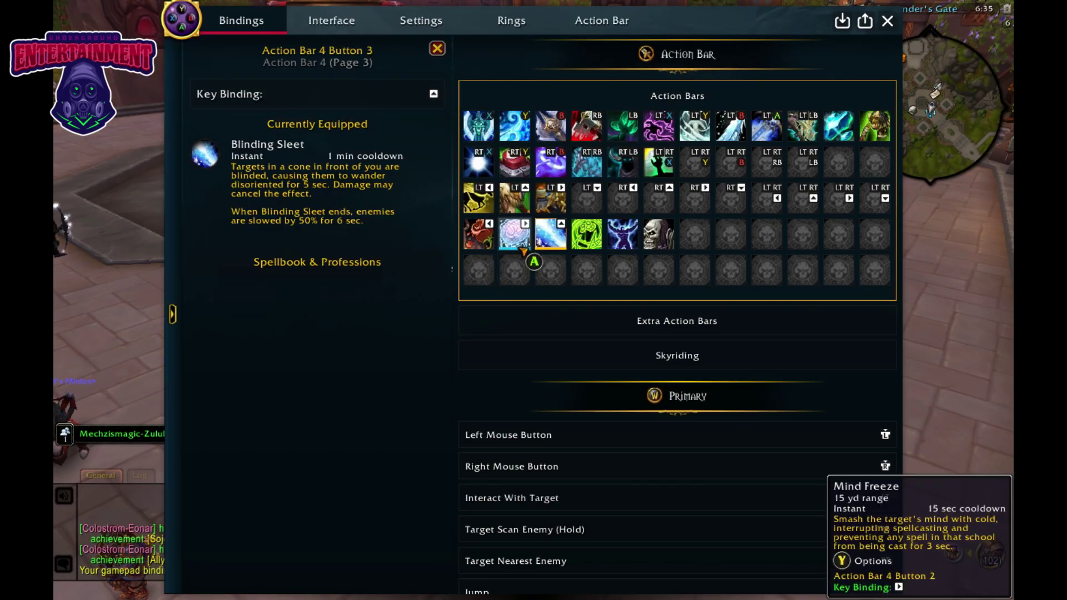
{"action": "key", "text": "Right"}
{"action": "key", "text": "Right"}
{"action": "key", "text": "Return"}
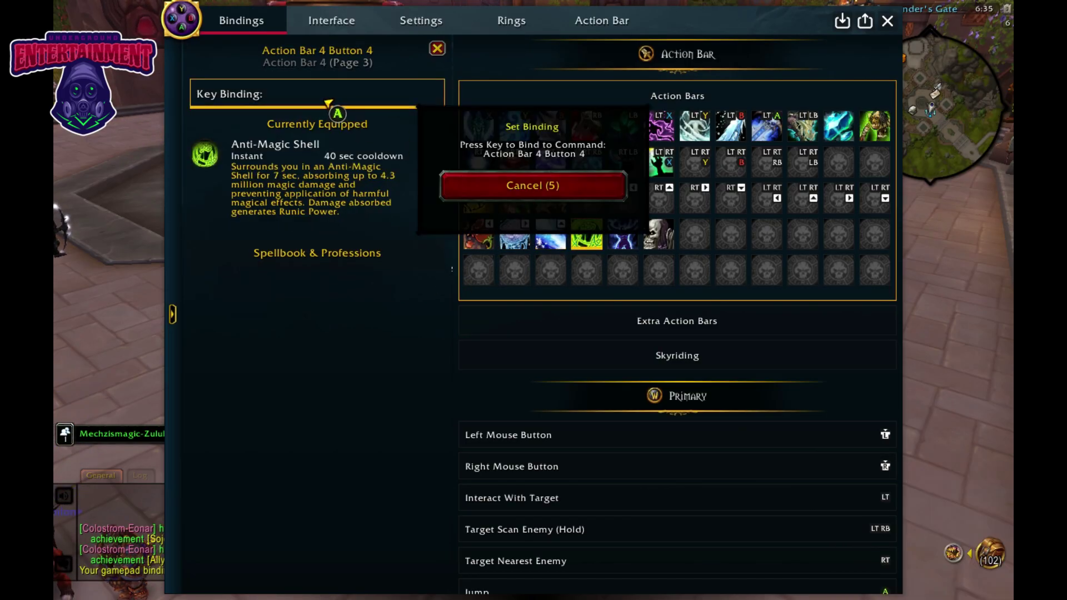
{"action": "key", "text": "Down"}
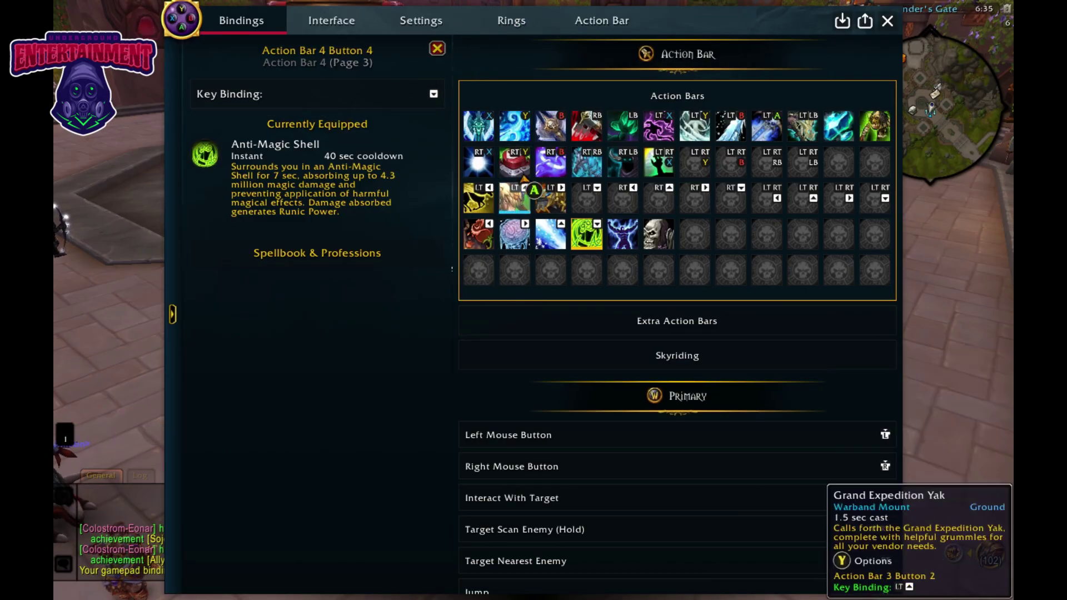
Close the gamepad configuration and test the new Death and Decay binding by casting it on the ground
{"action": "left_click", "coordinate": [888, 21]}
{"action": "left_click", "coordinate": [489, 152]}
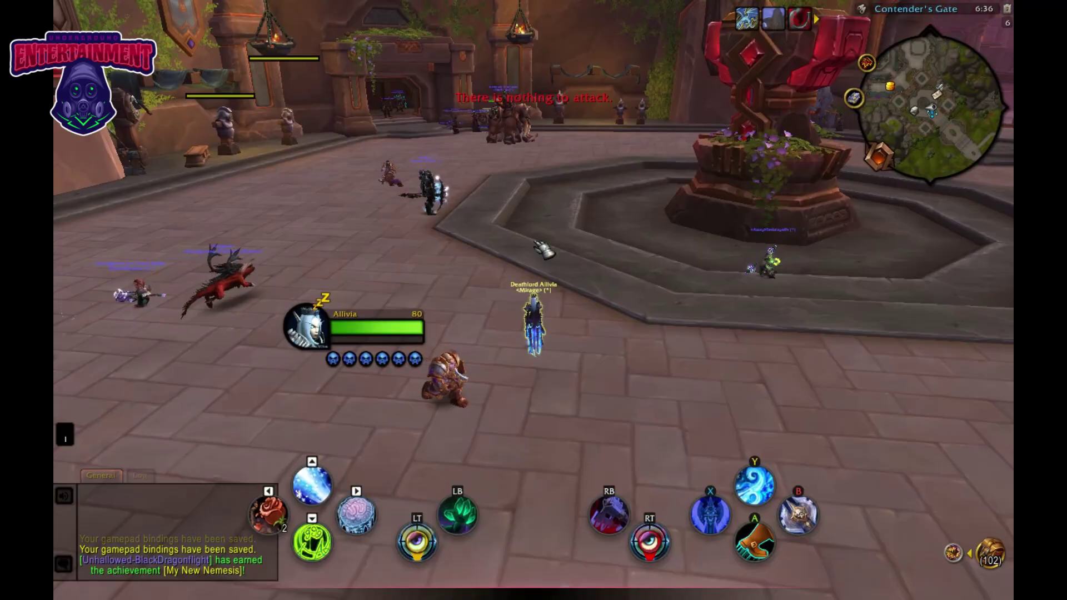
{"action": "key", "text": "Left"}
{"action": "left_click", "coordinate": [534, 235]}
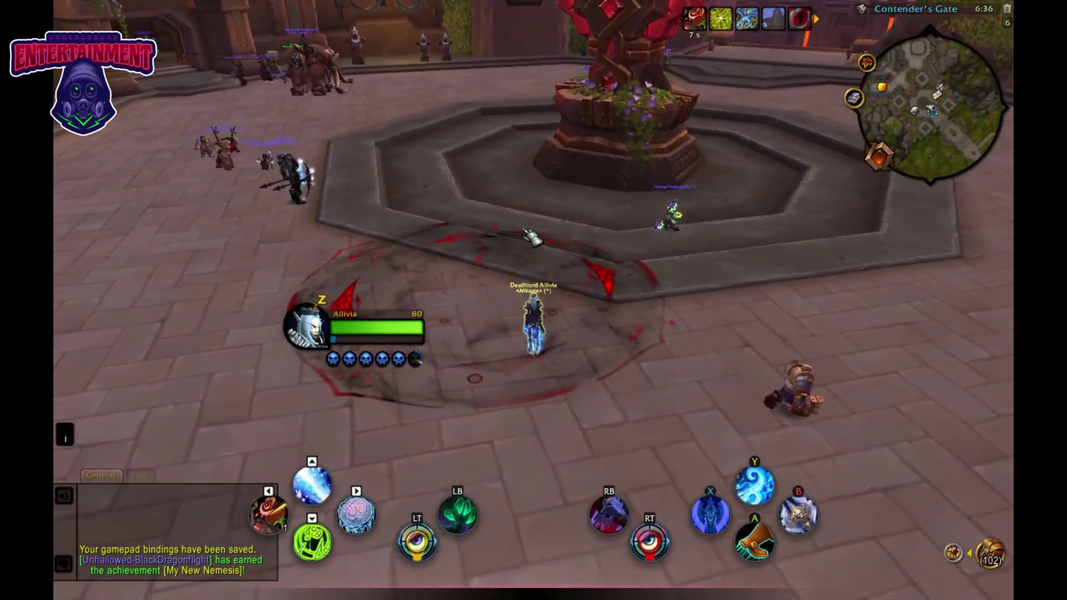
Reopen the gamepad configuration and review the bindings of the slots on Action Bars 3 and 4
{"action": "key", "text": "Escape"}
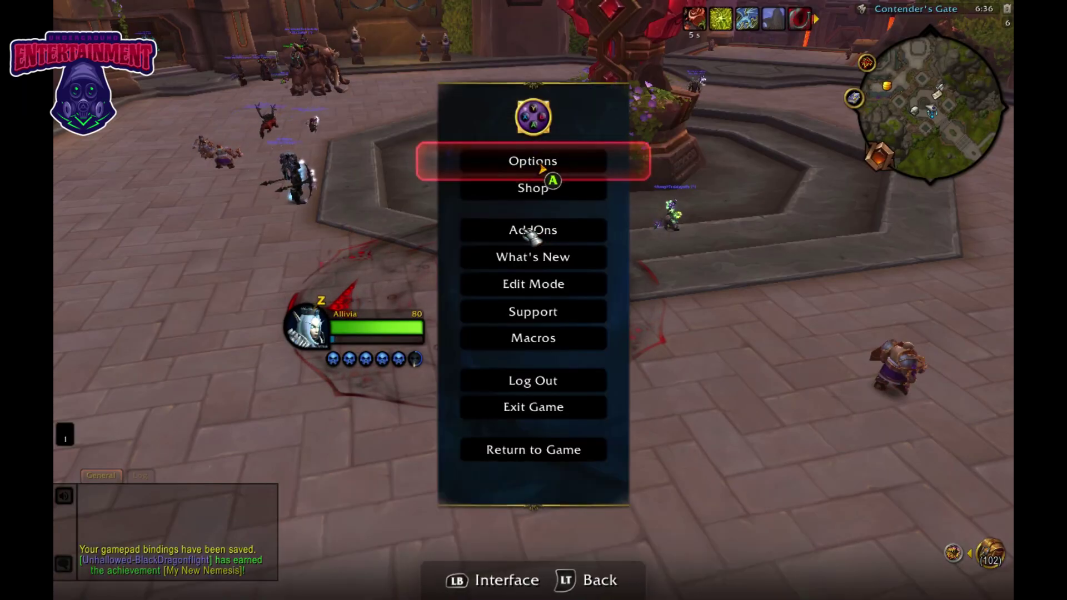
{"action": "left_click", "coordinate": [533, 118]}
{"action": "key", "text": "Down"}
{"action": "key", "text": "Down"}
{"action": "key", "text": "Down"}
{"action": "key", "text": "Left"}
{"action": "key", "text": "Right"}
{"action": "key", "text": "Right"}
{"action": "key", "text": "Right"}
{"action": "key", "text": "Right"}
{"action": "key", "text": "Right"}
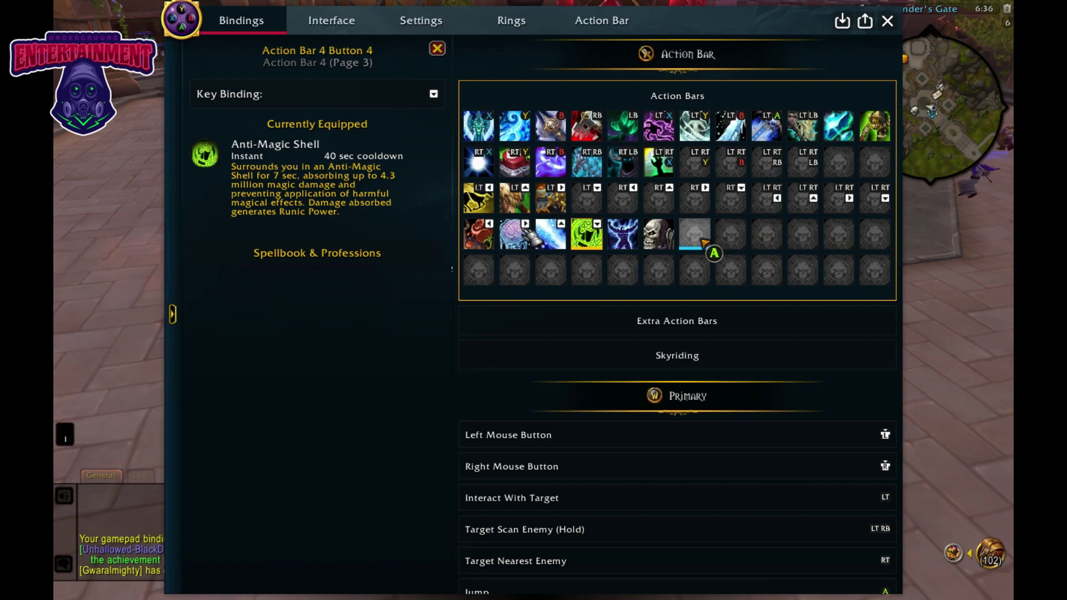
{"action": "key", "text": "Up"}
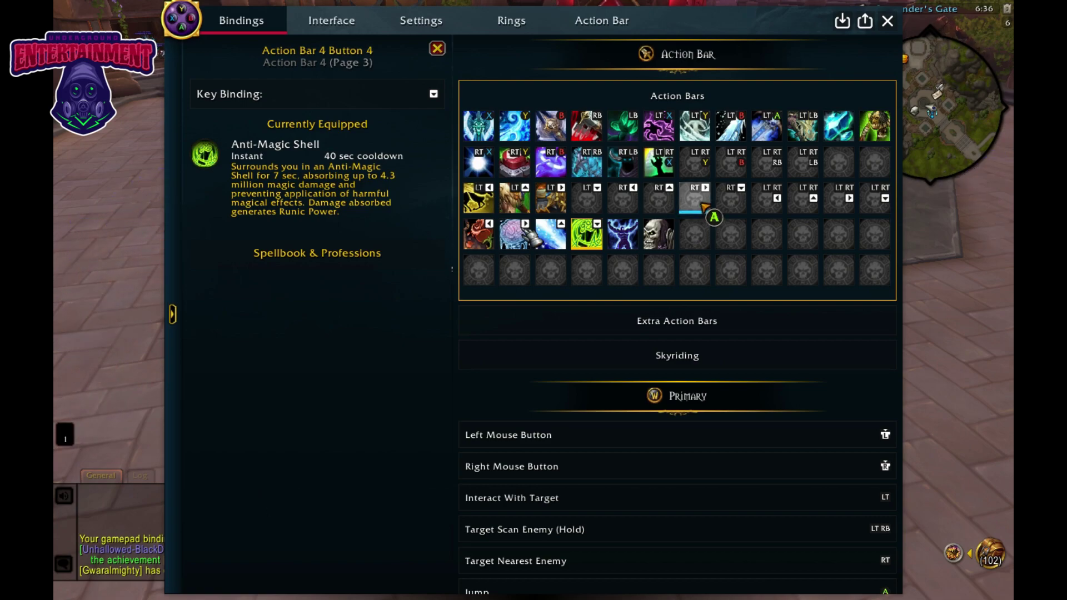
Bind Action Bar 4 Button 5, Icebound Fortitude, to D-pad right
{"action": "key", "text": "Down"}
{"action": "key", "text": "Left"}
{"action": "key", "text": "Left"}
{"action": "left_click", "coordinate": [631, 241]}
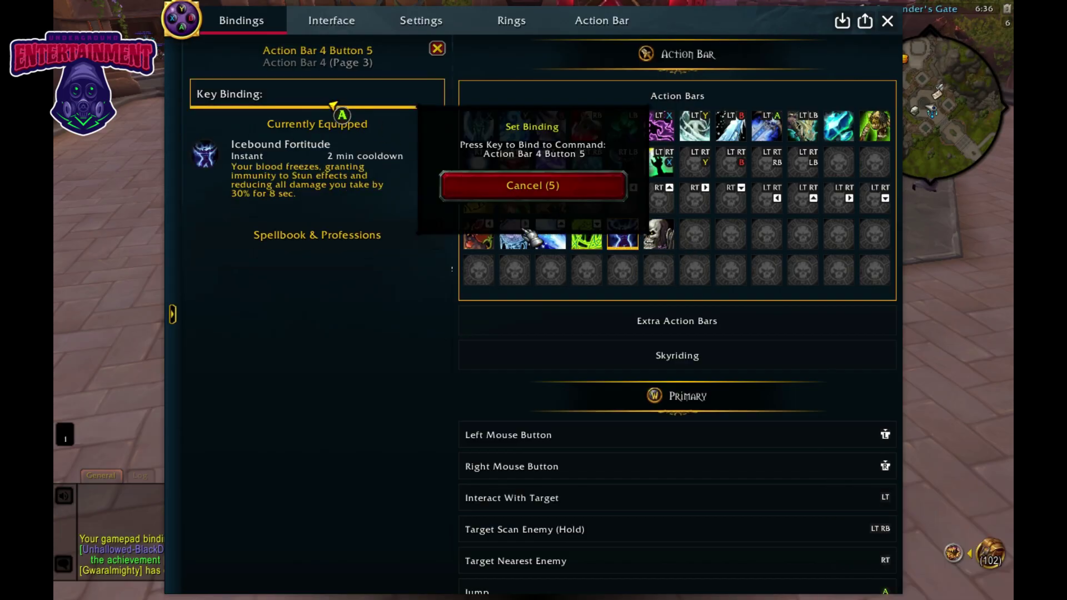
{"action": "key", "text": "Right"}
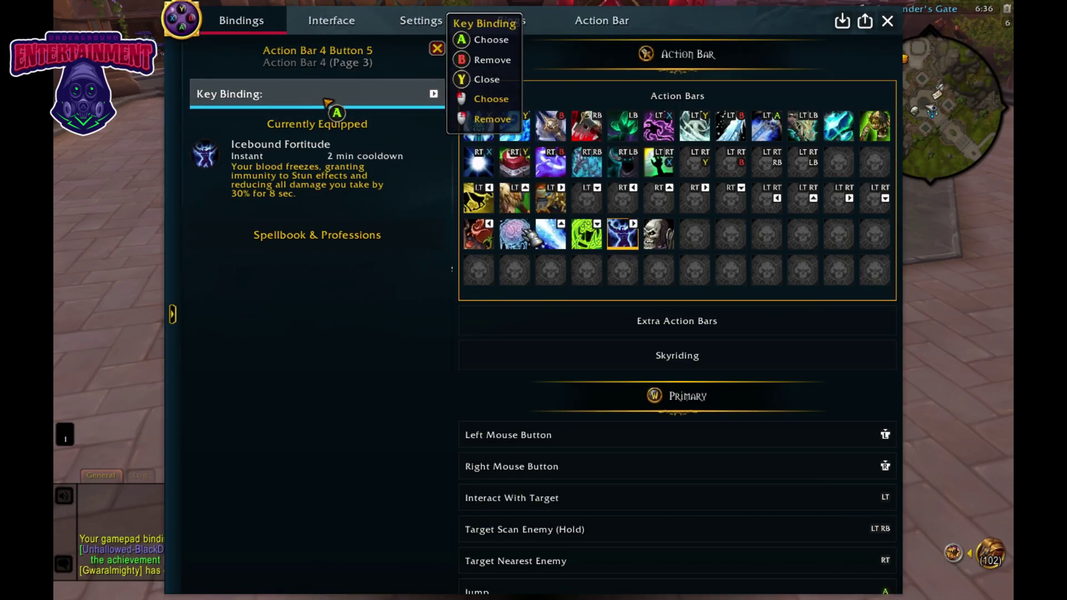
Reassign D-pad right to Action Bar 4 Button 2, Mind Freeze
{"action": "key", "text": "Up"}
{"action": "key", "text": "Down"}
{"action": "key", "text": "Right"}
{"action": "key", "text": "Right"}
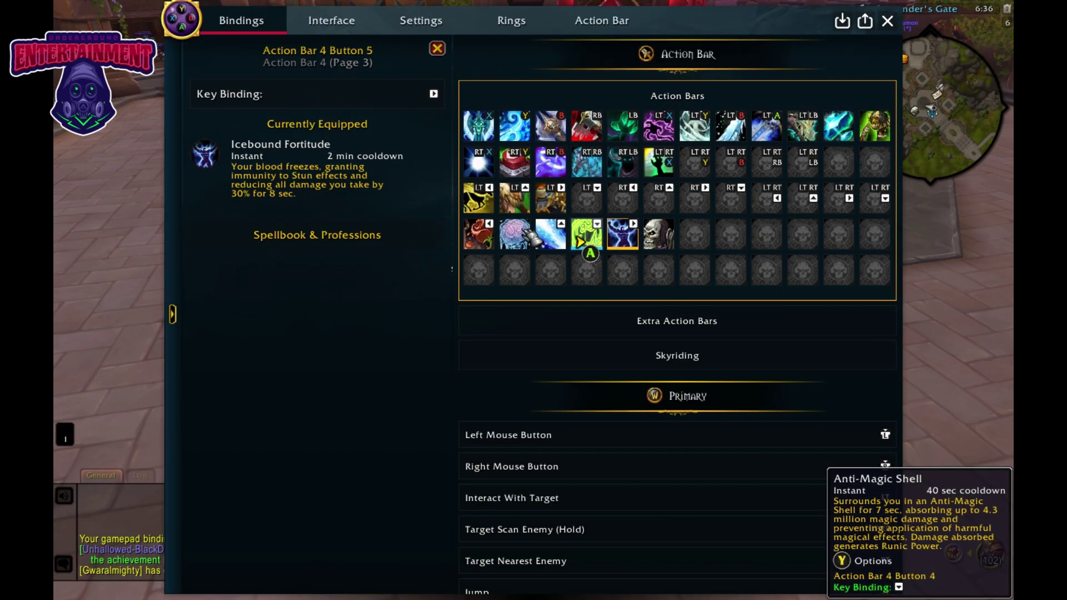
{"action": "key", "text": "Right"}
{"action": "key", "text": "Left"}
{"action": "key", "text": "Left"}
{"action": "key", "text": "Left"}
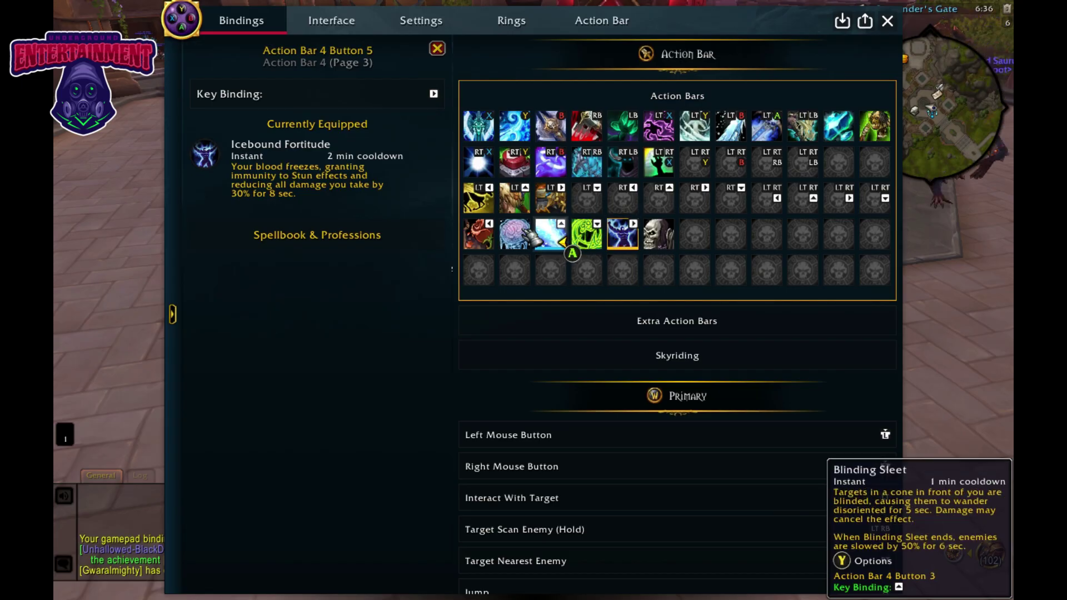
{"action": "left_click", "coordinate": [525, 243]}
{"action": "key", "text": "Right"}
Review the button combinations of the ability slots across Action Bars 1 to 4
{"action": "key", "text": "Down"}
{"action": "key", "text": "Right"}
{"action": "key", "text": "Right"}
{"action": "key", "text": "Right"}
{"action": "key", "text": "Right"}
{"action": "key", "text": "Right"}
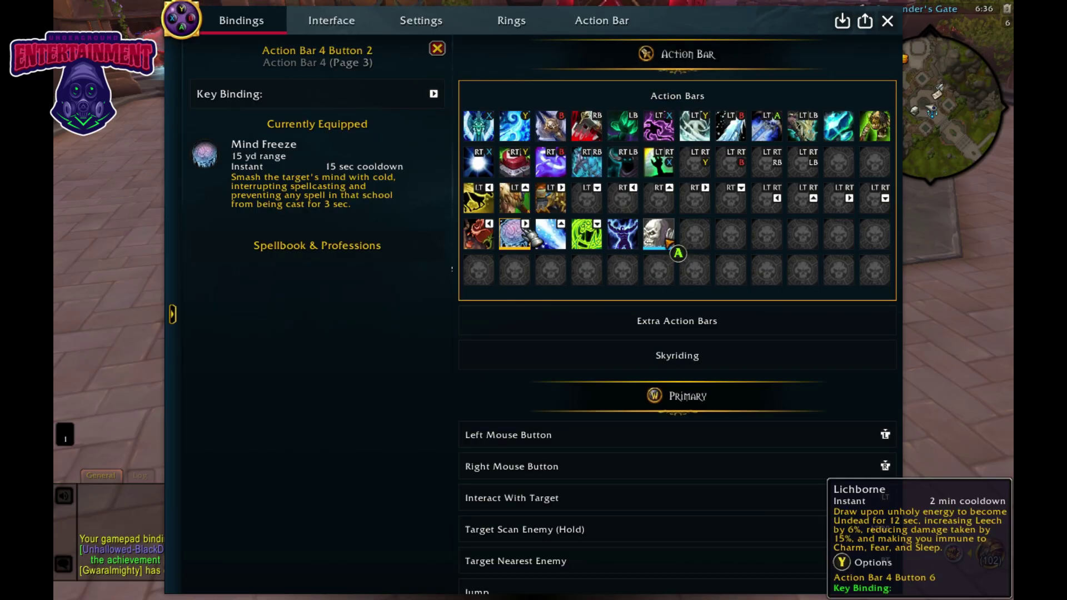
{"action": "key", "text": "Up"}
{"action": "key", "text": "Up"}
{"action": "key", "text": "Up"}
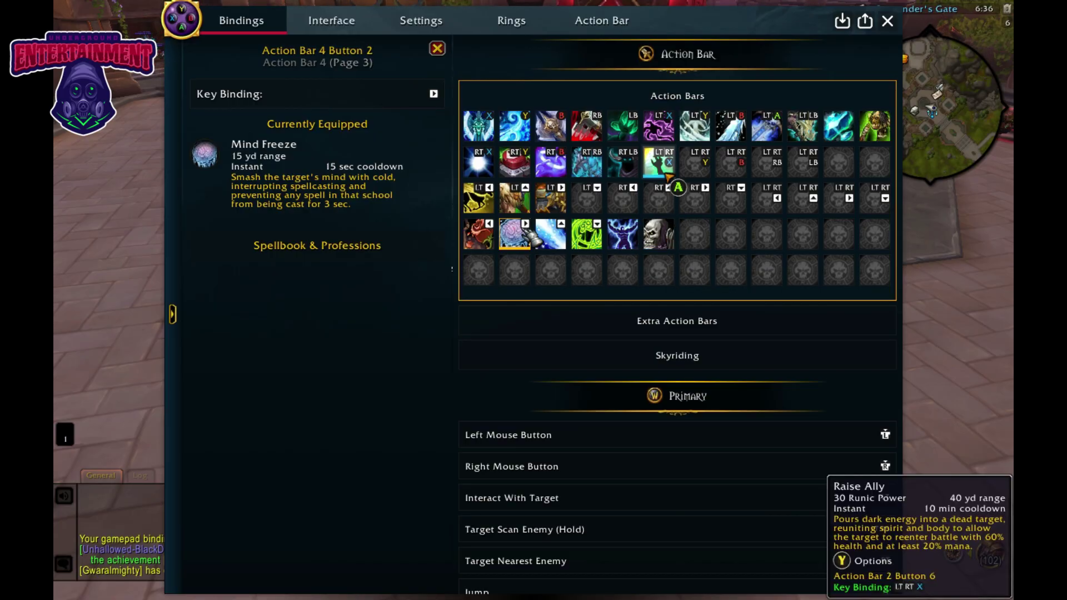
{"action": "key", "text": "Left"}
{"action": "key", "text": "Left"}
{"action": "key", "text": "Left"}
{"action": "key", "text": "Left"}
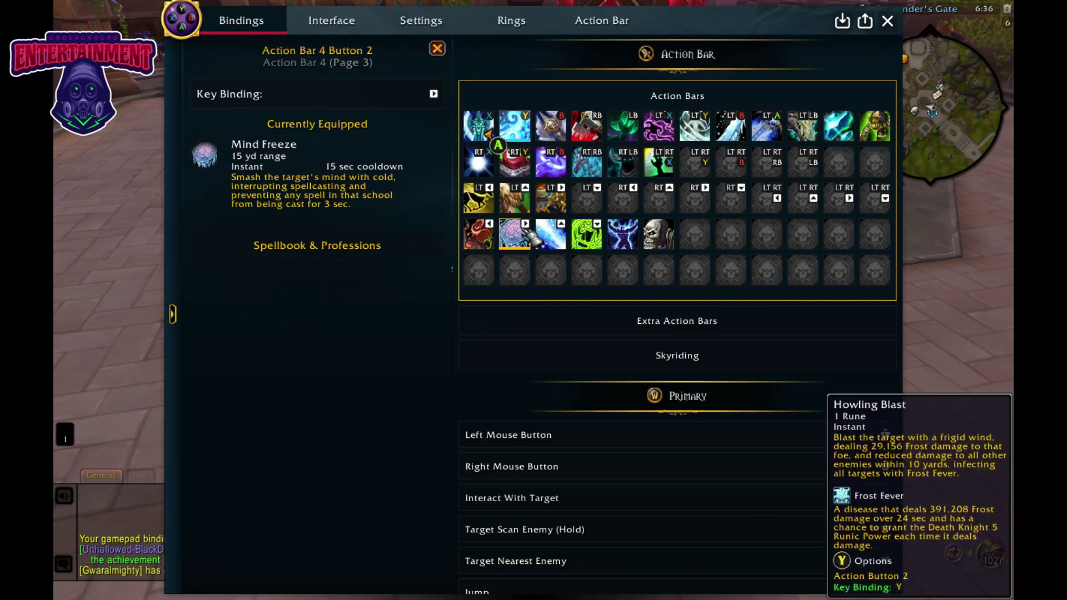
{"action": "key", "text": "Right"}
{"action": "key", "text": "Right"}
{"action": "key", "text": "Right"}
{"action": "key", "text": "Down"}
{"action": "key", "text": "Down"}
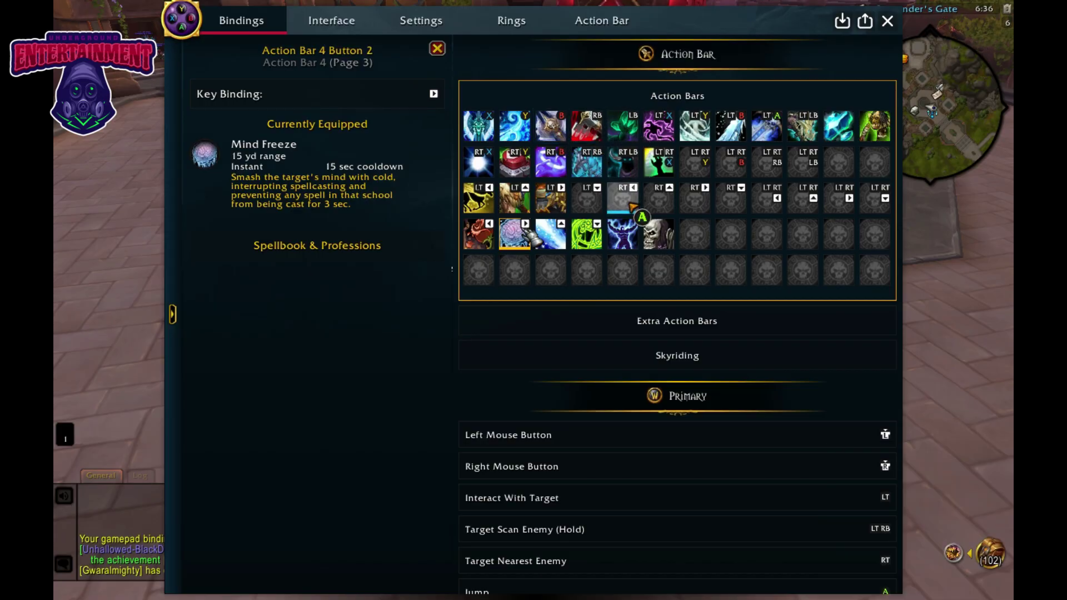
{"action": "key", "text": "Right"}
{"action": "key", "text": "Right"}
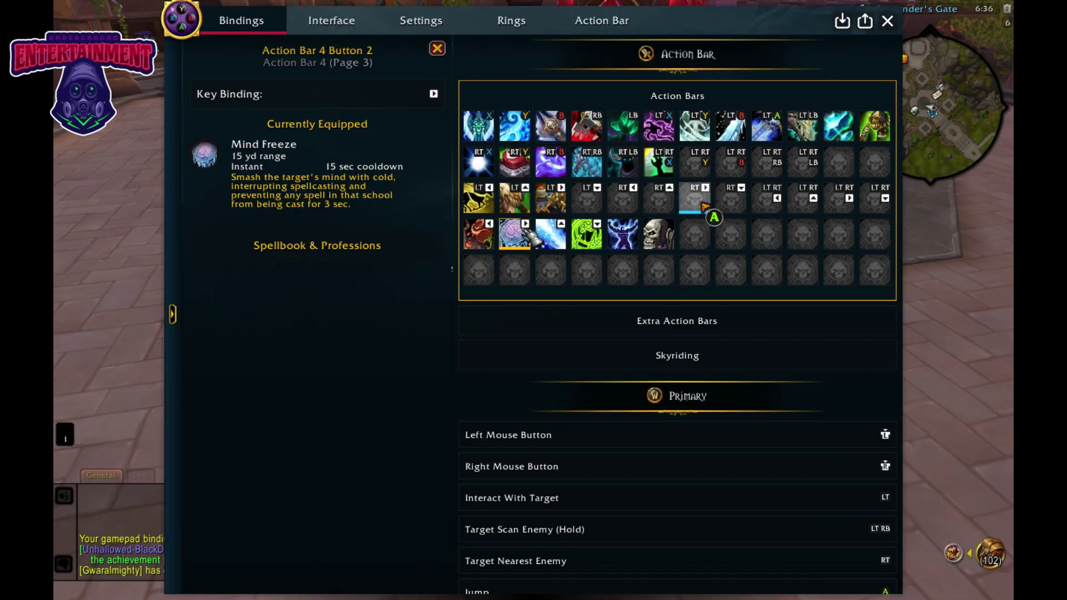